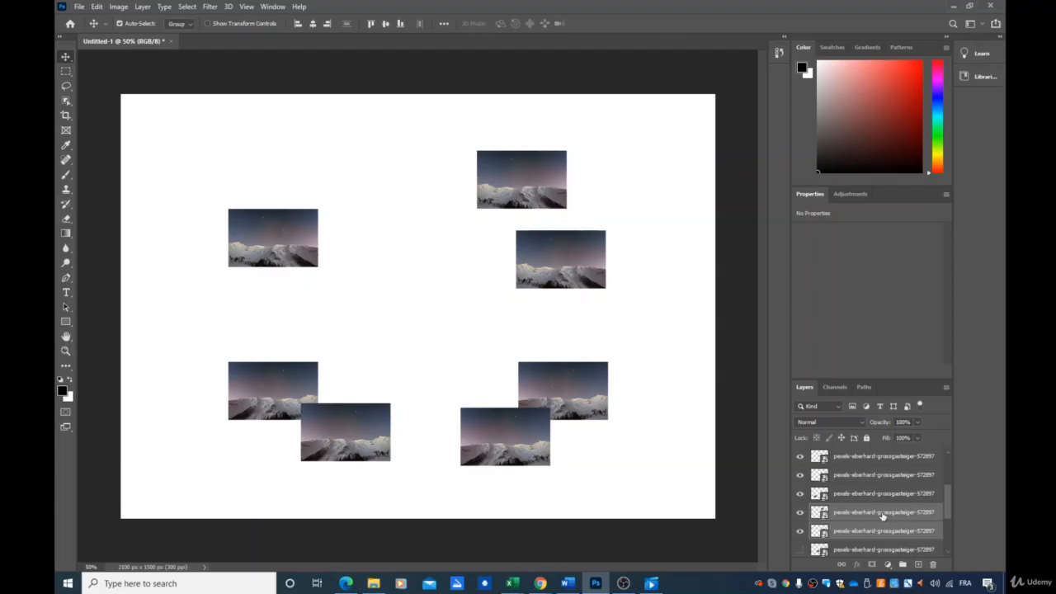
Step: Unlink the linked mountain photo layers that sit below Layer 1
scroll(883, 512, "up", 1)
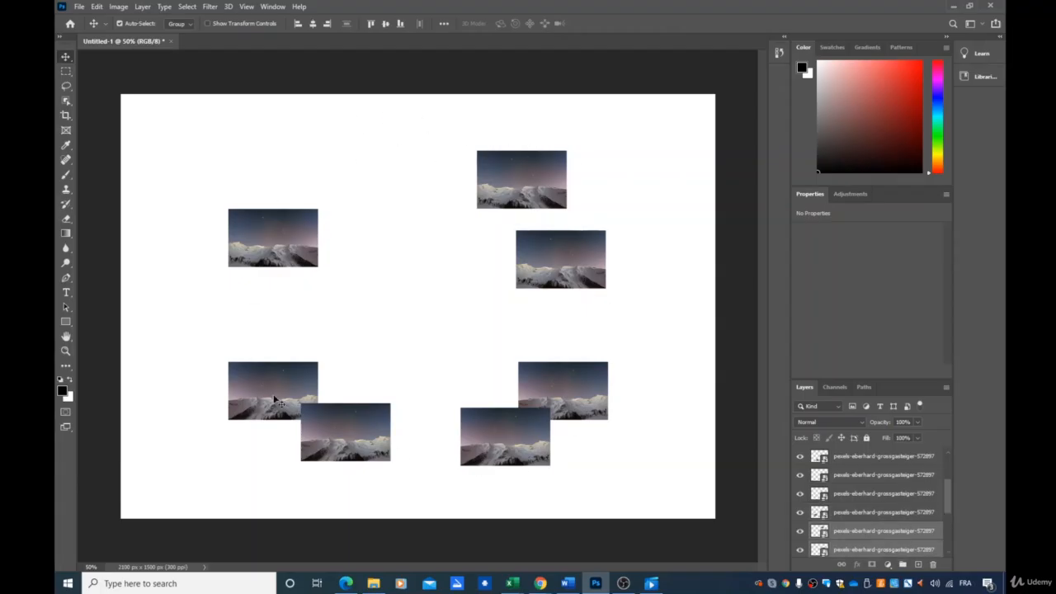
scroll(869, 495, "up", 1)
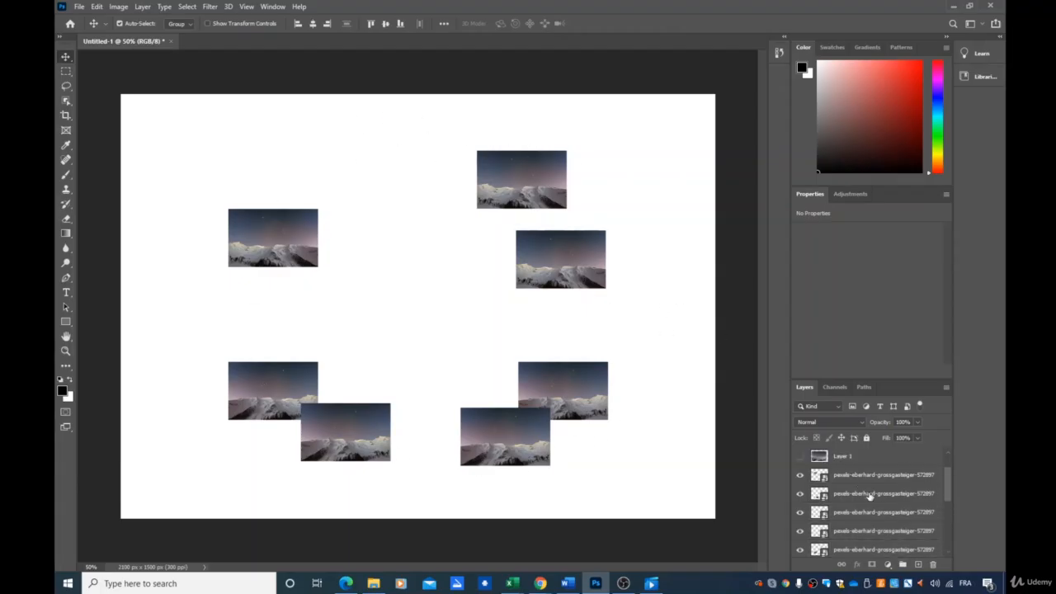
scroll(869, 493, "down", 1)
scroll(867, 489, "up", 1)
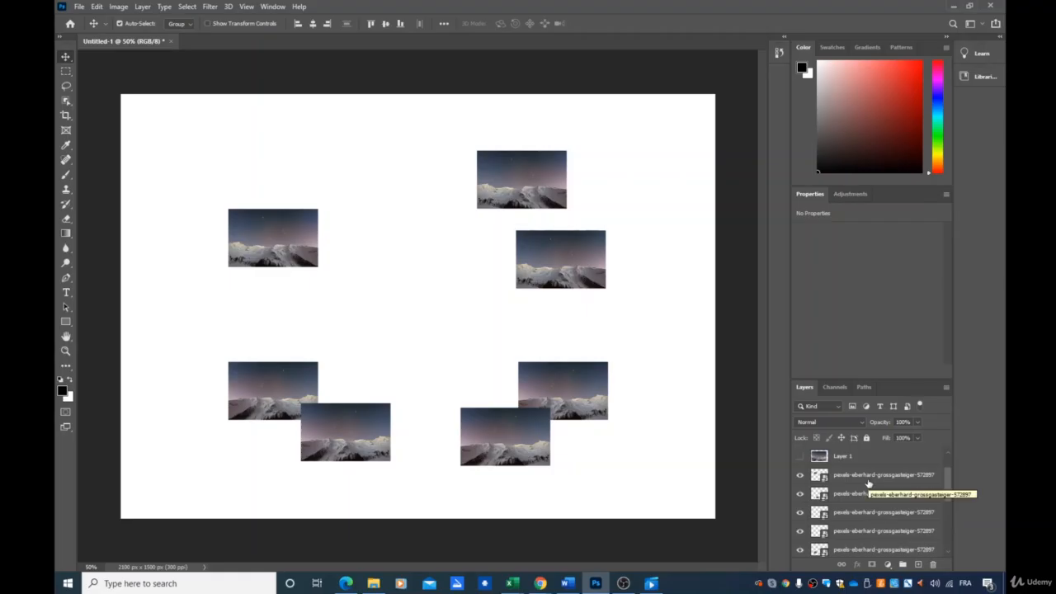
left_click(865, 480)
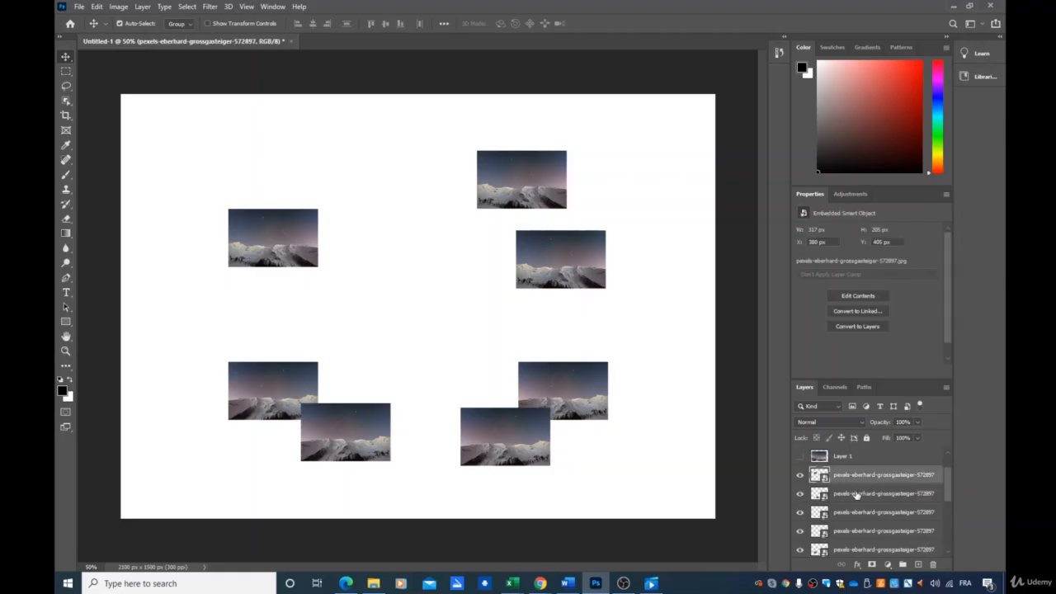
left_click(857, 496, "shift")
left_click(854, 513, "shift")
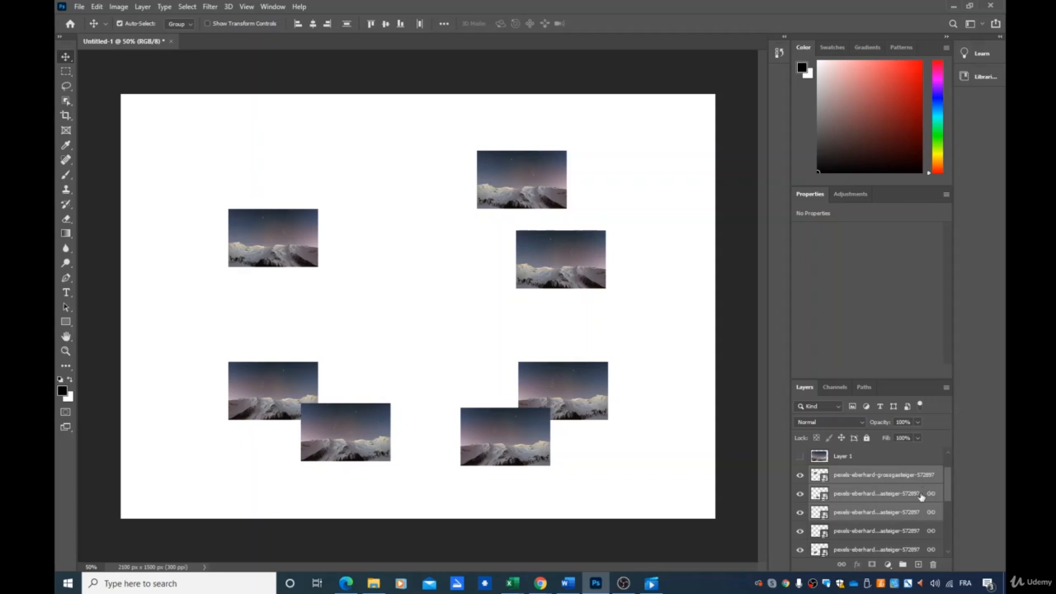
left_click(841, 565)
left_click(873, 530)
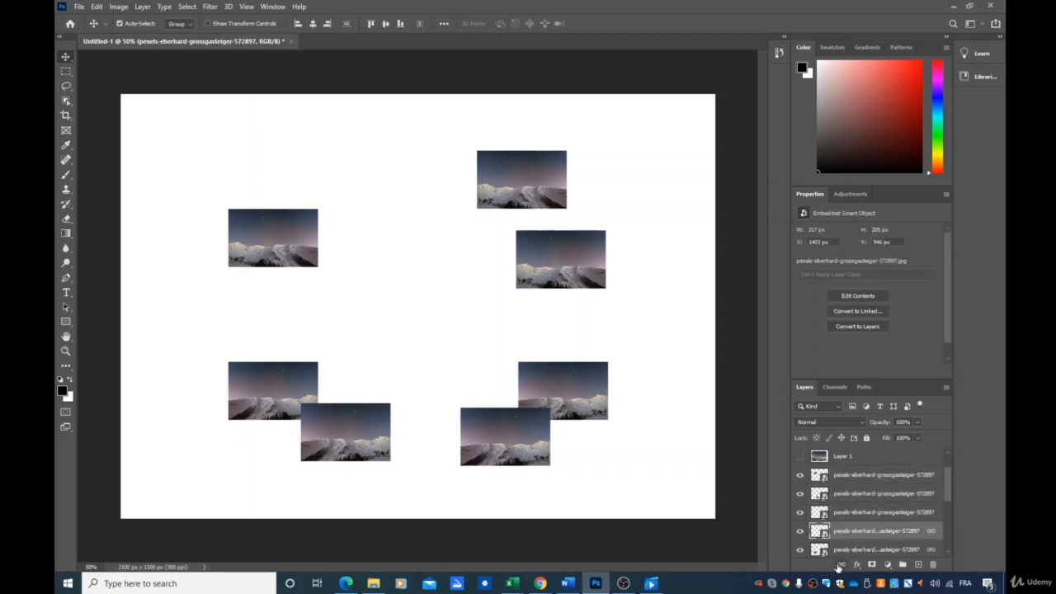
left_click(840, 565)
Step: Group the first three photo layers directly below Layer 1, keeping the default group settings
scroll(884, 514, "down", 5)
scroll(884, 515, "up", 3)
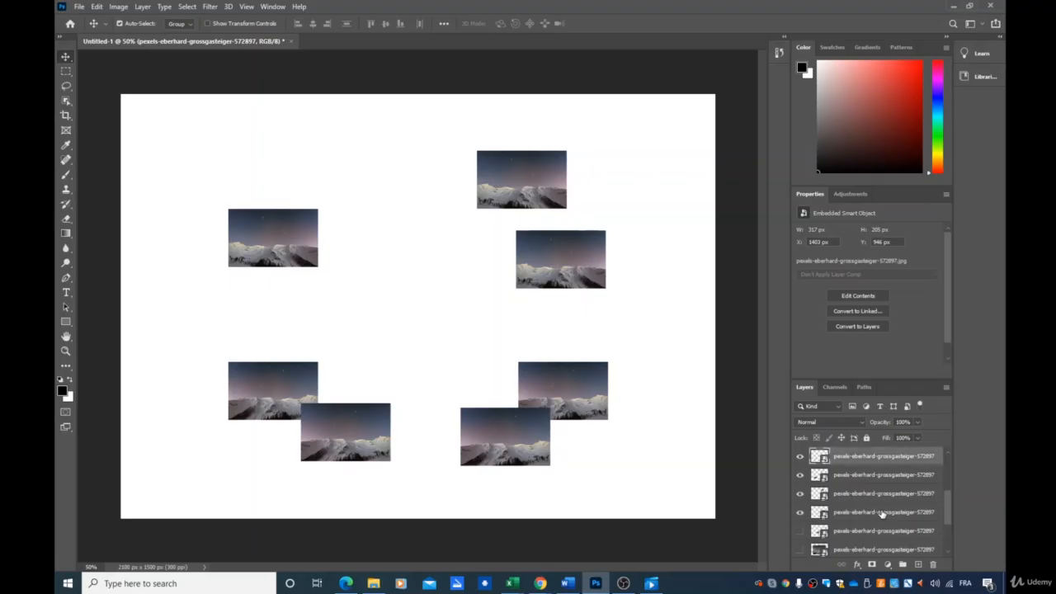
scroll(883, 512, "down", 1)
scroll(873, 468, "up", 4)
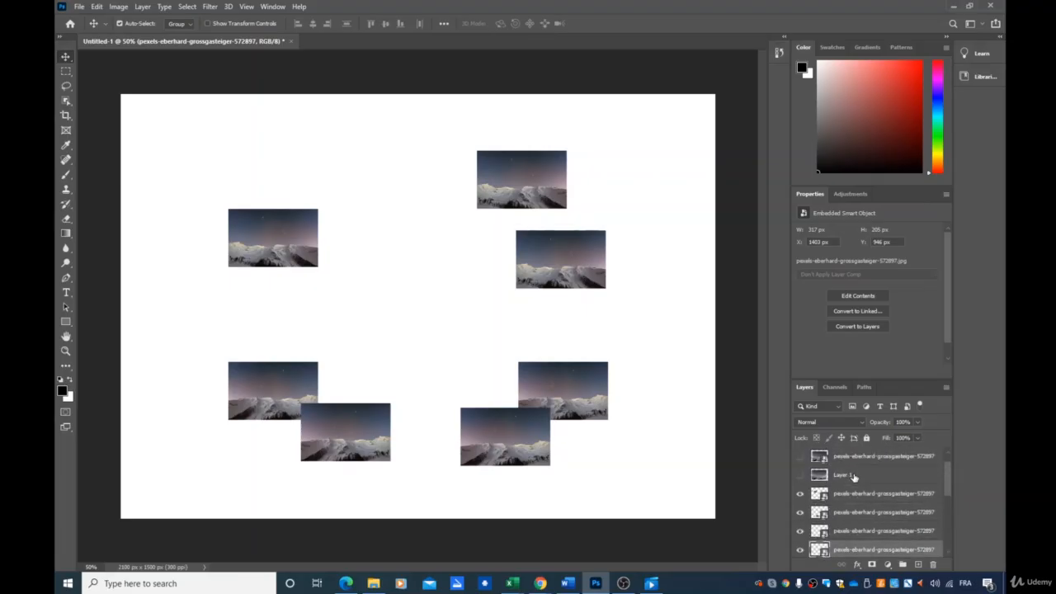
left_click(848, 494)
left_click(847, 512, "ctrl")
left_click(850, 531, "ctrl")
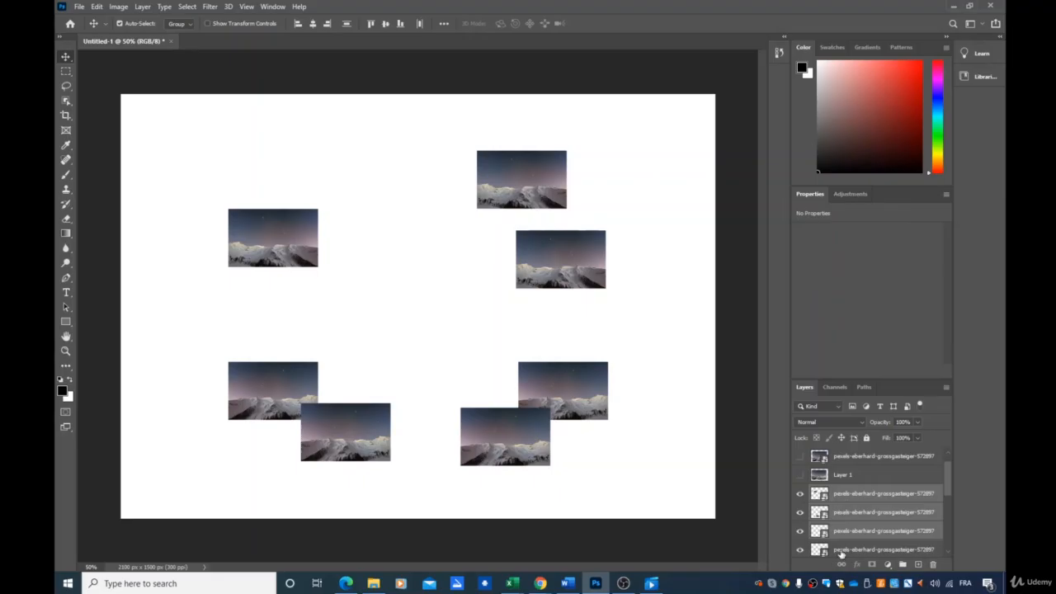
right_click(864, 511)
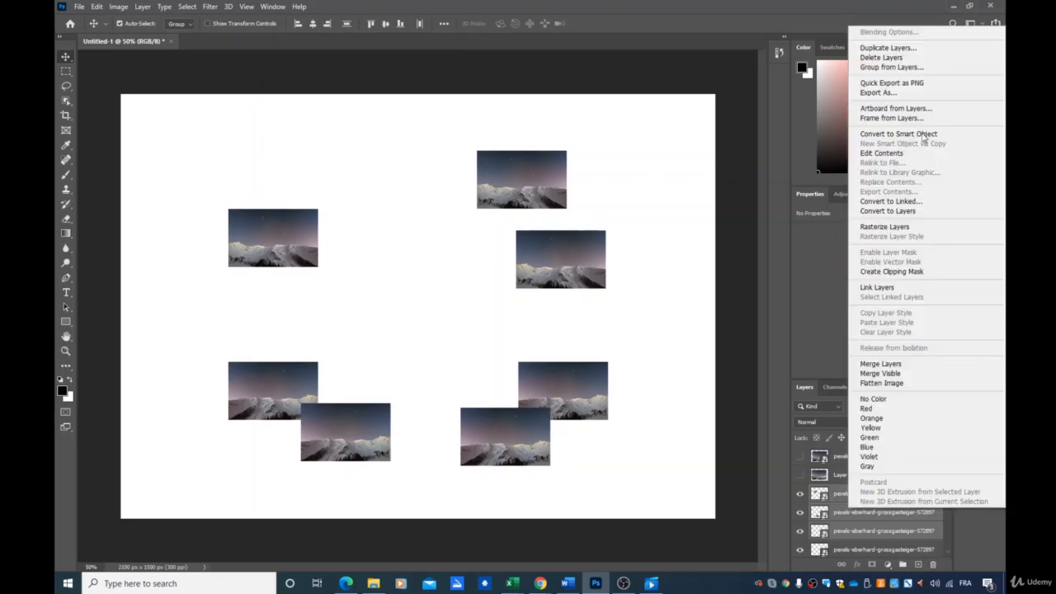
left_click(893, 68)
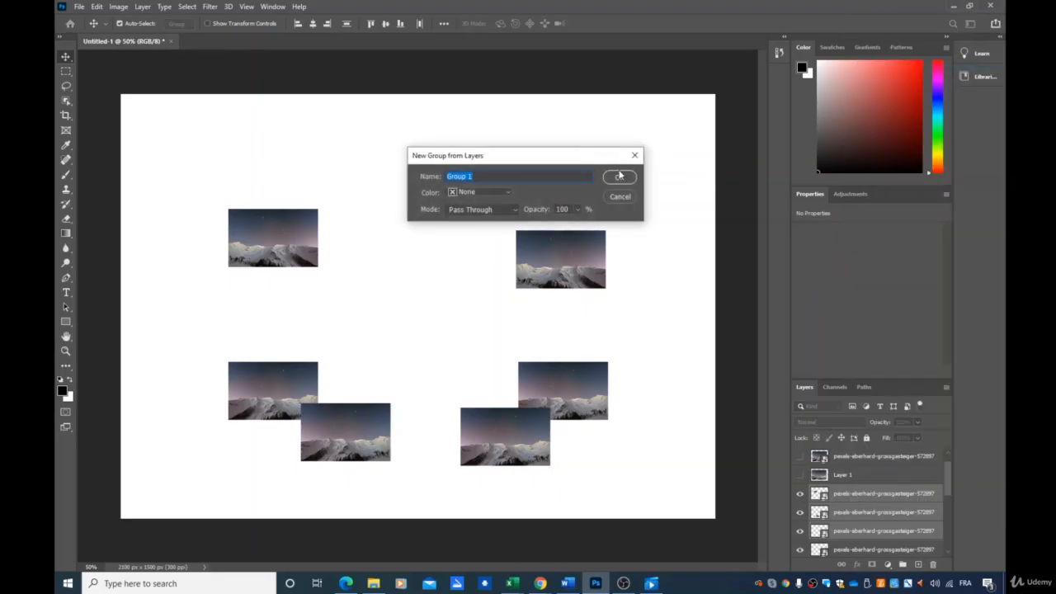
left_click(621, 176)
Step: Group the four visible photo layers below Group 1 into a second group with the default settings
scroll(871, 525, "down", 1)
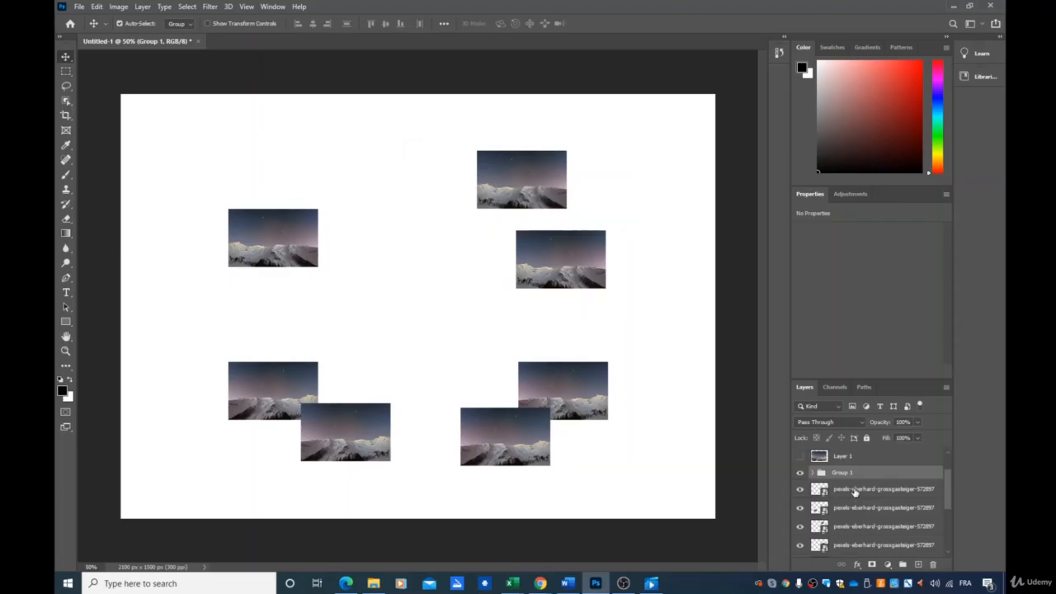
left_click(856, 491)
left_click(853, 509, "shift")
left_click(850, 528, "shift")
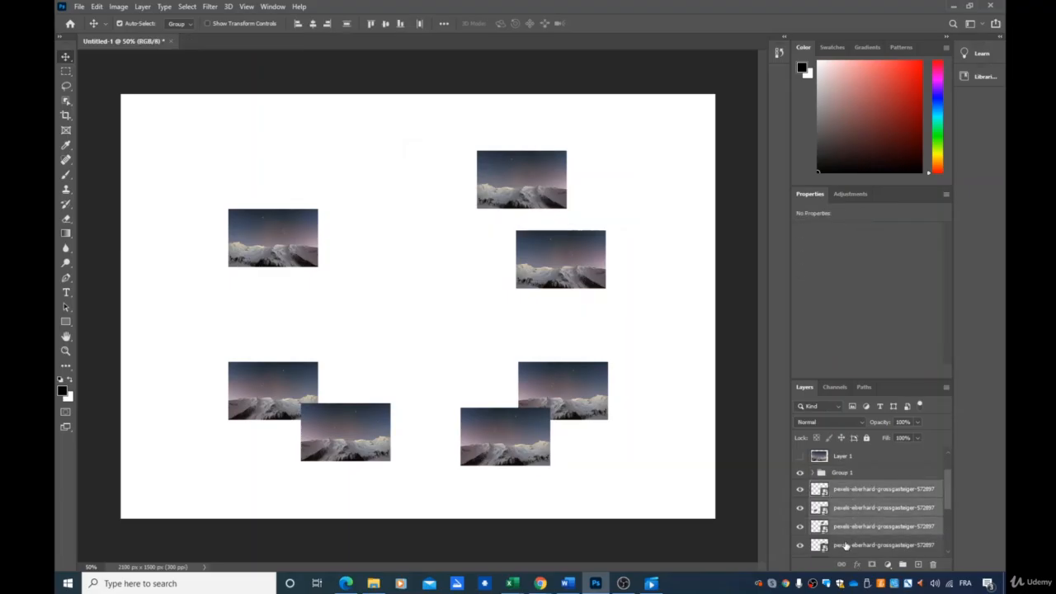
left_click(848, 545, "shift")
scroll(853, 518, "down", 1)
right_click(836, 486)
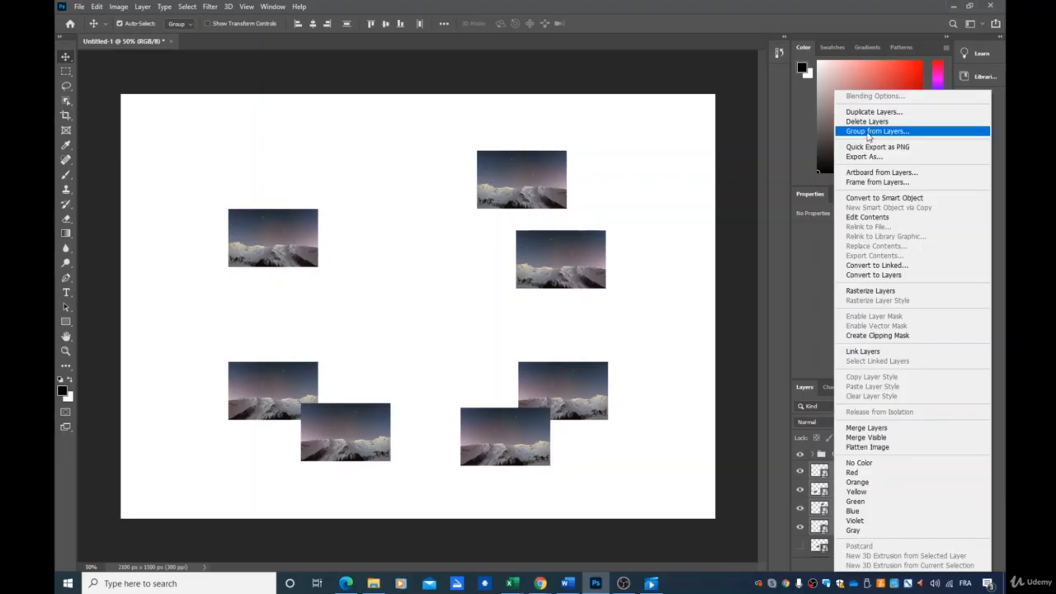
left_click(872, 131)
left_click(630, 177)
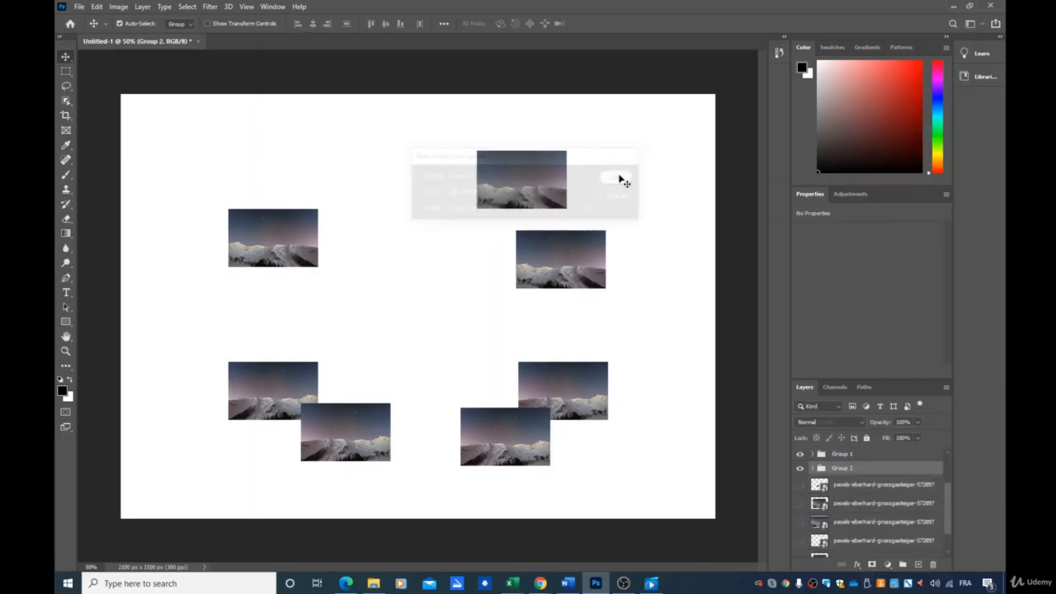
Step: Expand Group 1 to show the photo layers it contains
scroll(881, 522, "up", 1)
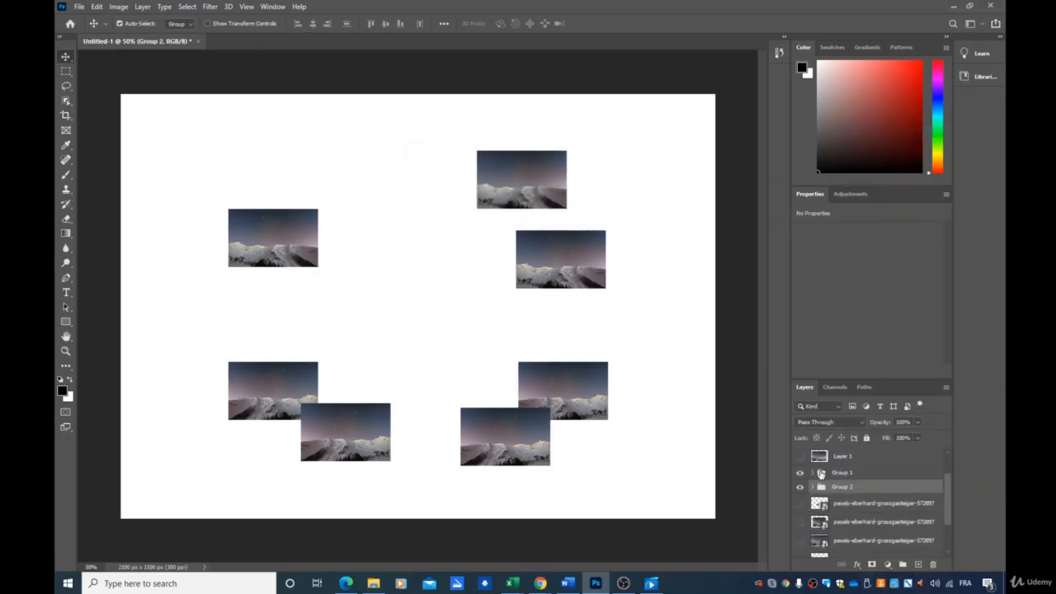
left_click(815, 474)
left_click(813, 472)
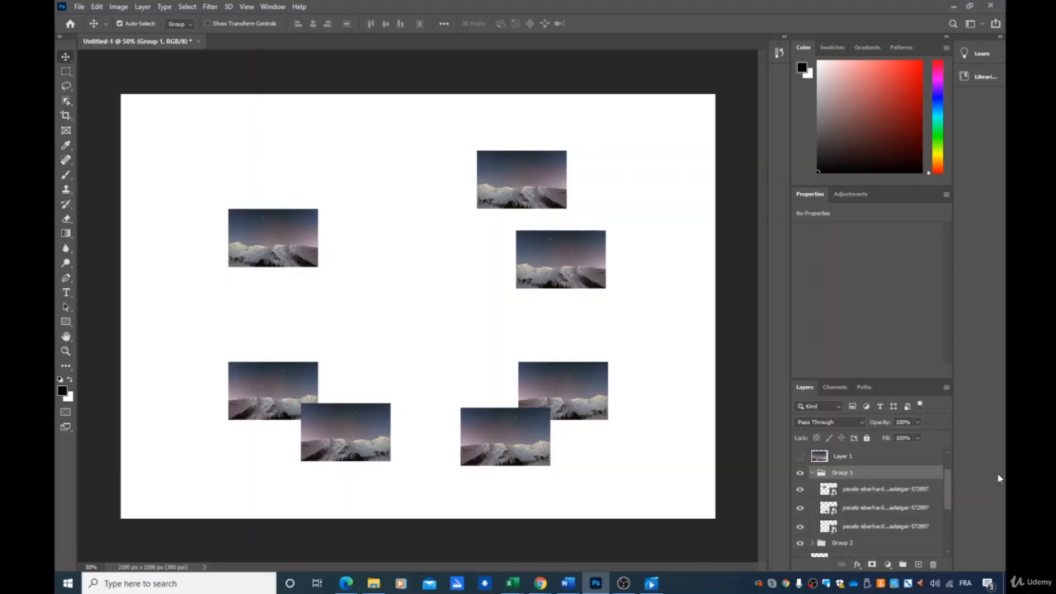
Step: Set the Move tool's auto-select to Layer and reposition the upper-left, two upper-right and two lower-left photos individually
left_click(186, 29)
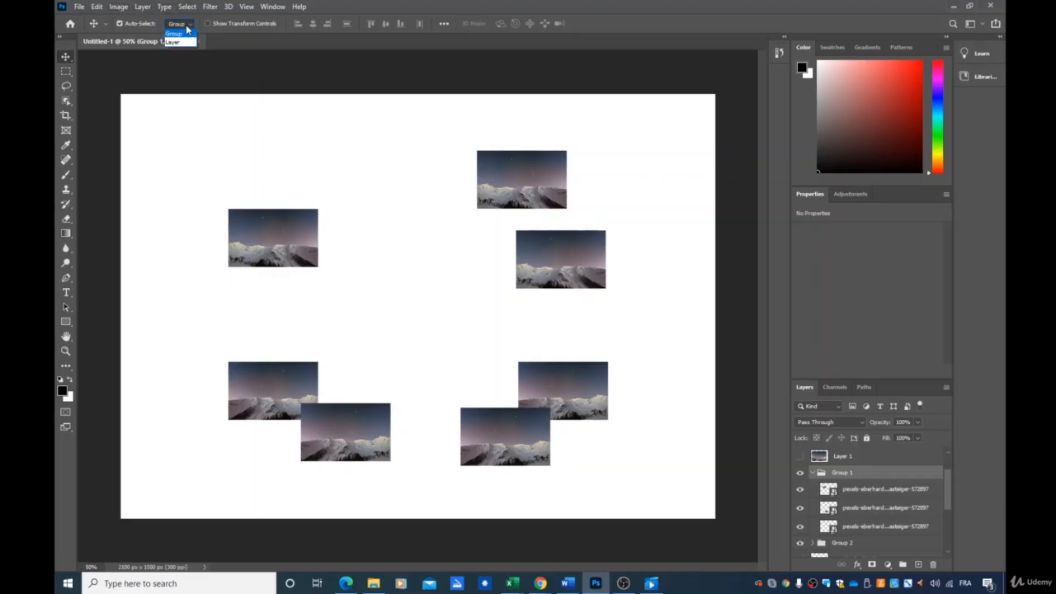
left_click(172, 41)
left_click_drag(275, 236, 333, 216)
left_click_drag(539, 186, 569, 178)
left_click_drag(587, 282, 638, 282)
left_click_drag(269, 373, 187, 358)
left_click_drag(316, 426, 286, 436)
Step: Set the Move tool's auto-select to Group and reposition the photos of both groups as whole sets on the canvas
left_click(189, 23)
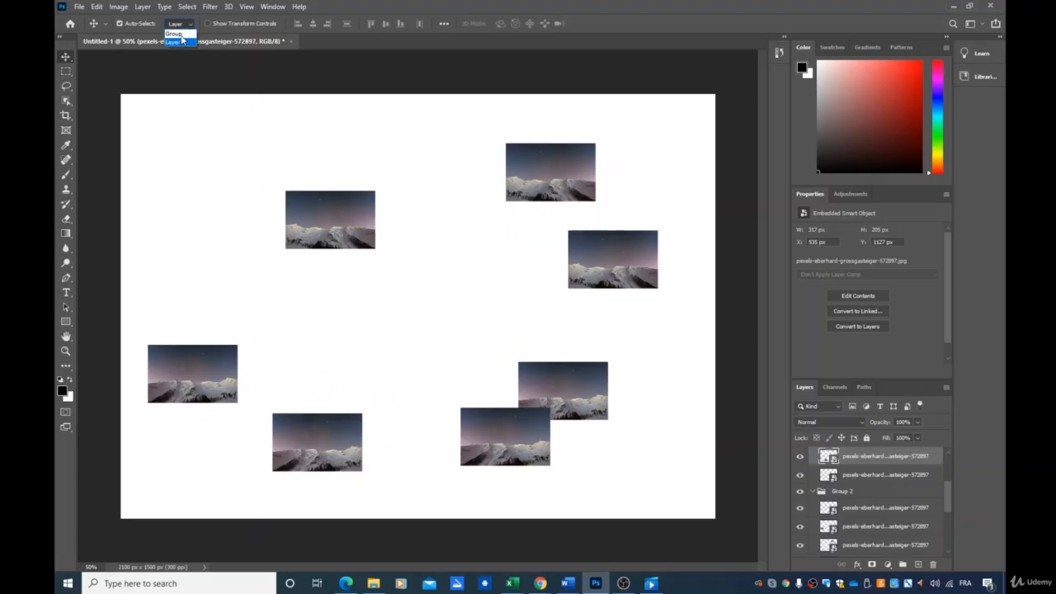
left_click(179, 34)
left_click_drag(339, 211, 279, 238)
left_click_drag(576, 391, 591, 347)
left_click_drag(297, 261, 297, 239)
left_click_drag(559, 339, 586, 343)
left_click_drag(228, 214, 260, 226)
left_click_drag(632, 229, 570, 237)
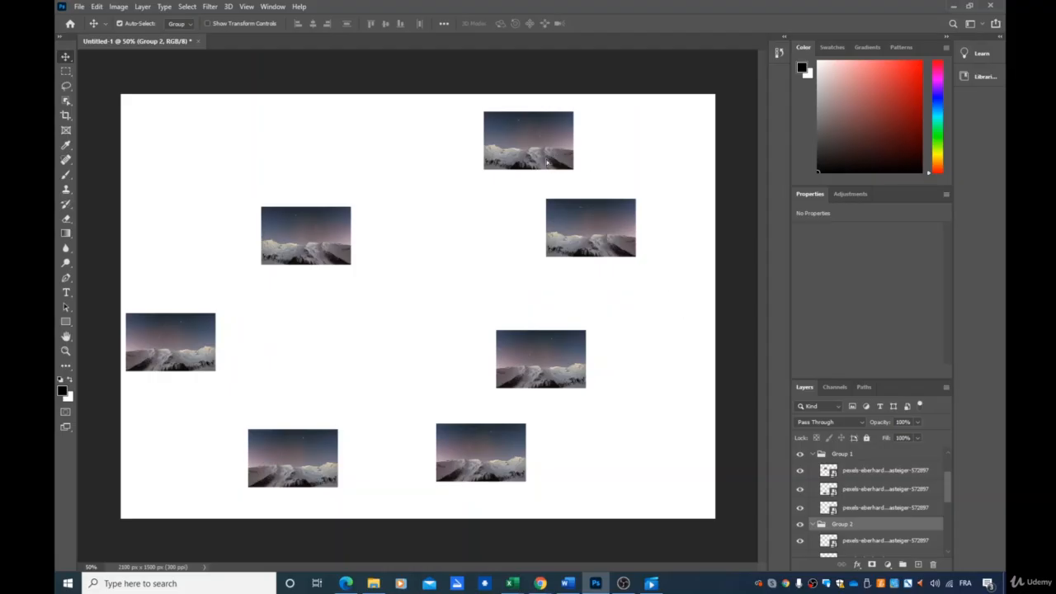
left_click_drag(551, 150, 583, 165)
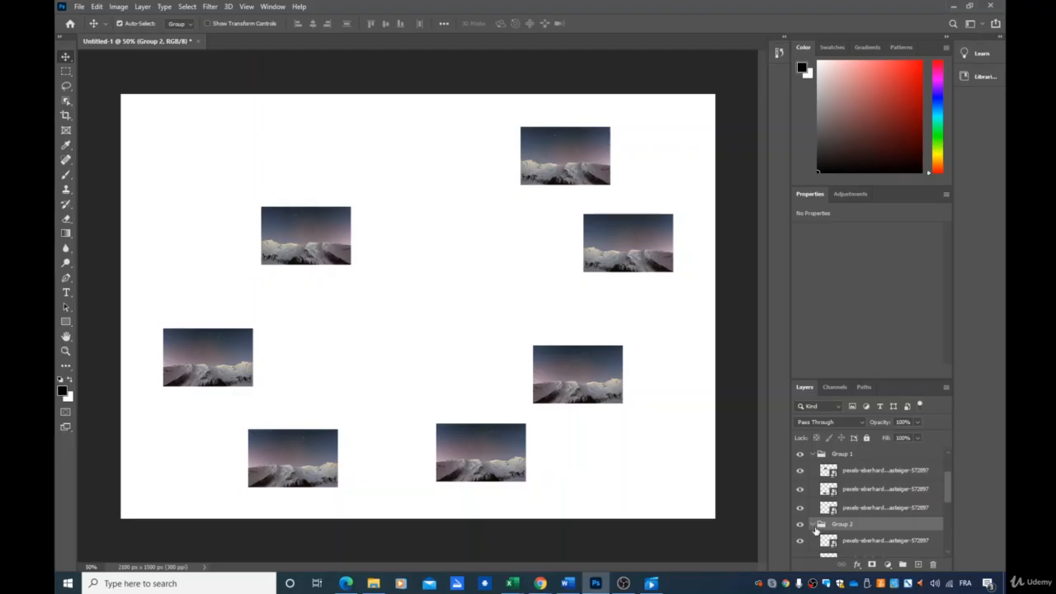
Step: Nest Group 2 inside Group 1 and select the combined group by picking its upper-right photo on the canvas
left_click_drag(815, 531, 852, 460)
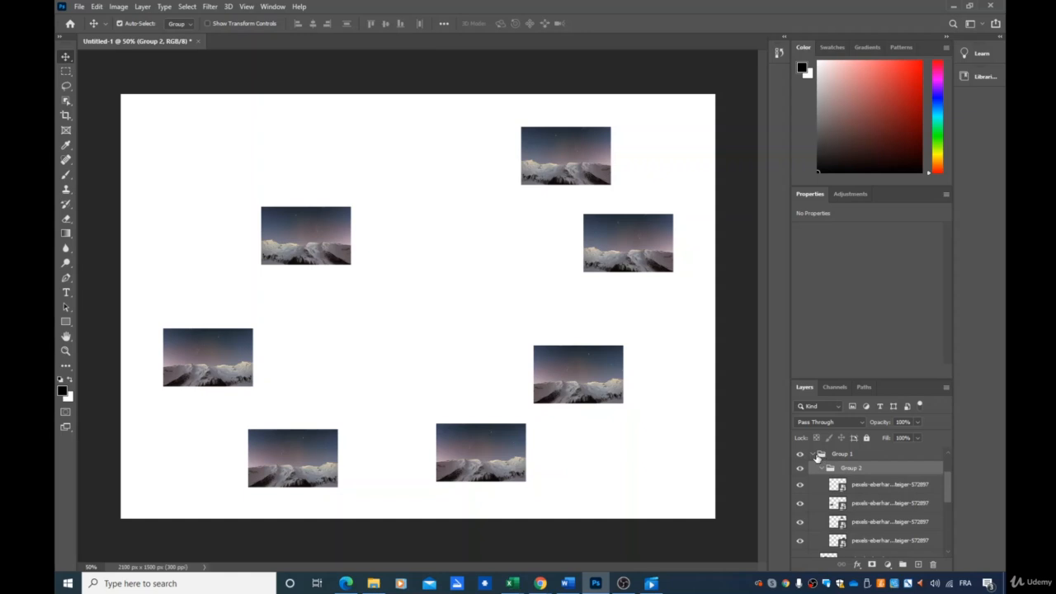
left_click(818, 456)
left_click(814, 455)
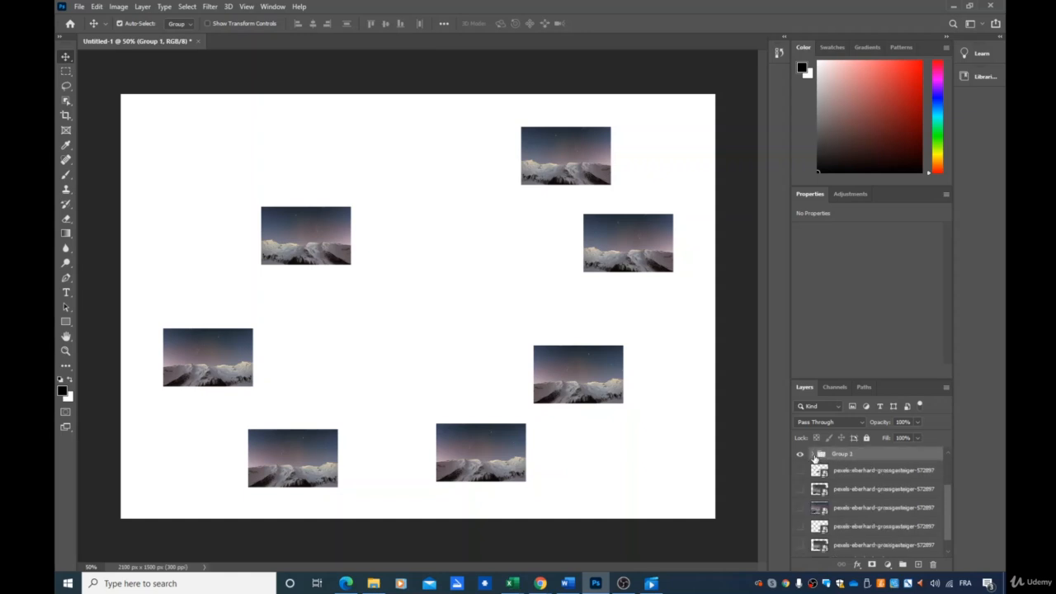
left_click(814, 455)
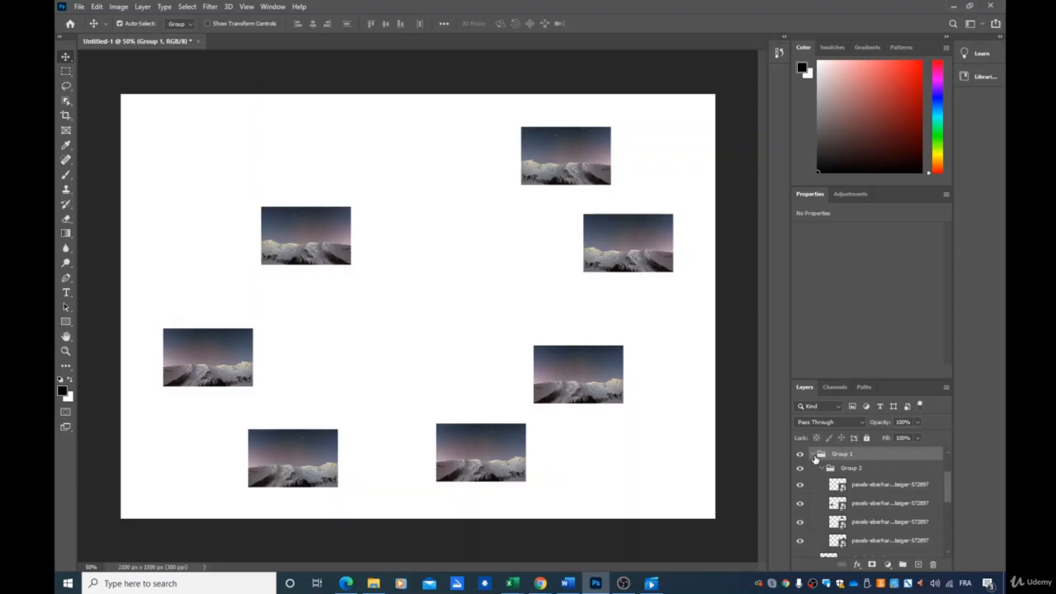
left_click(474, 212)
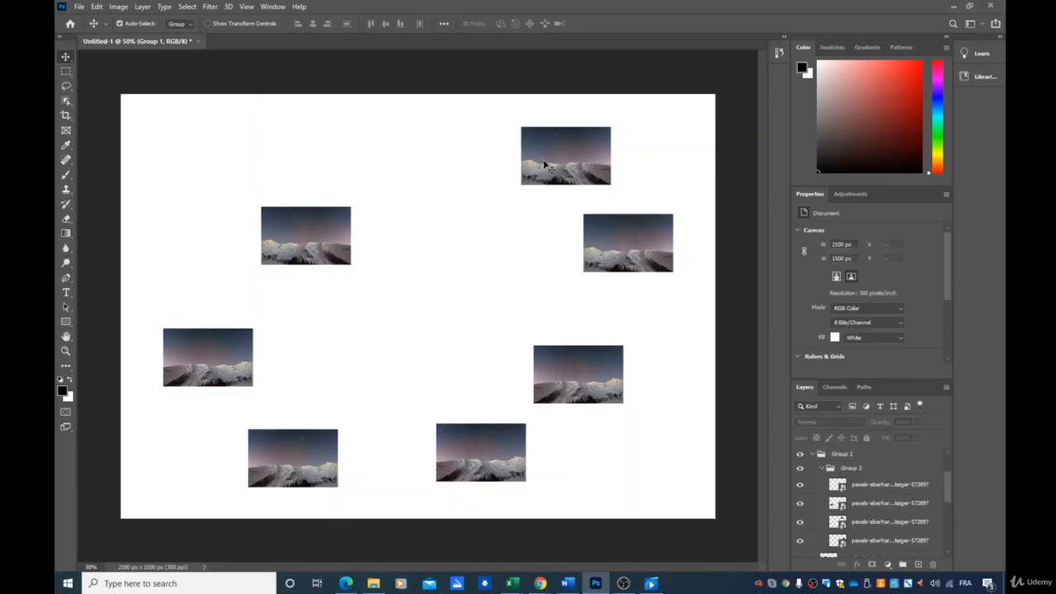
mouse_move(544, 165)
left_mouse_down()
mouse_move(431, 194)
mouse_move(502, 154)
mouse_move(557, 180)
mouse_move(544, 167)
left_mouse_up()
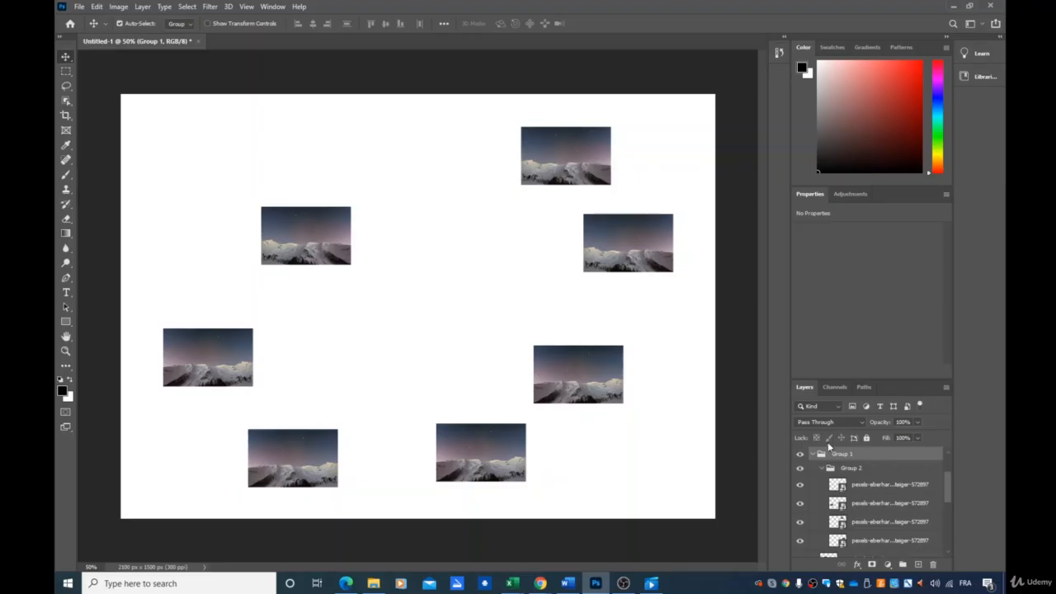
Step: Toggle the visibility of Group 1 and of nested Group 2 off and on to check what each one controls
left_click(800, 455)
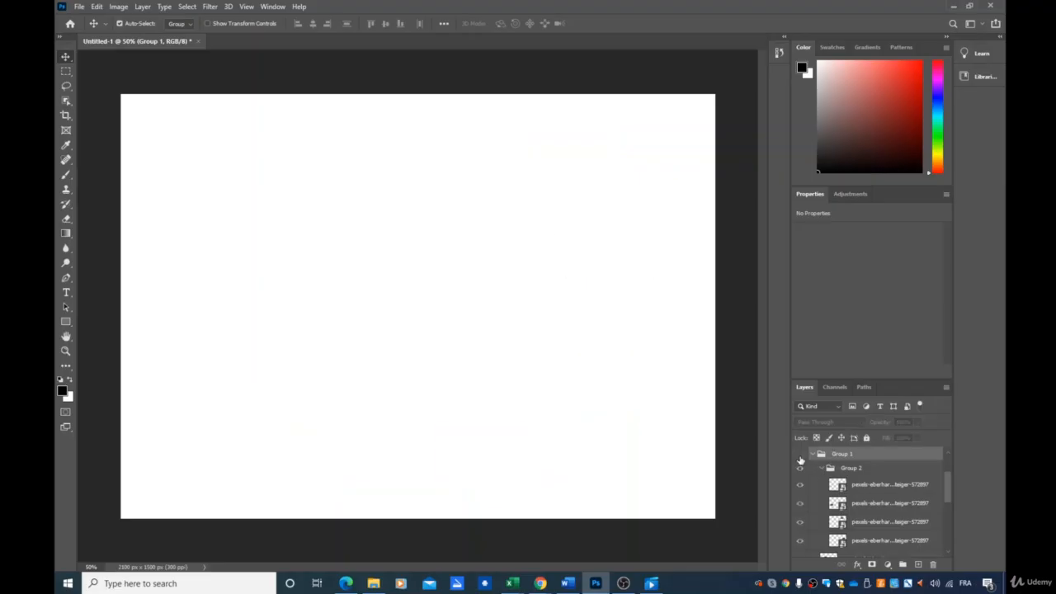
left_click(800, 456)
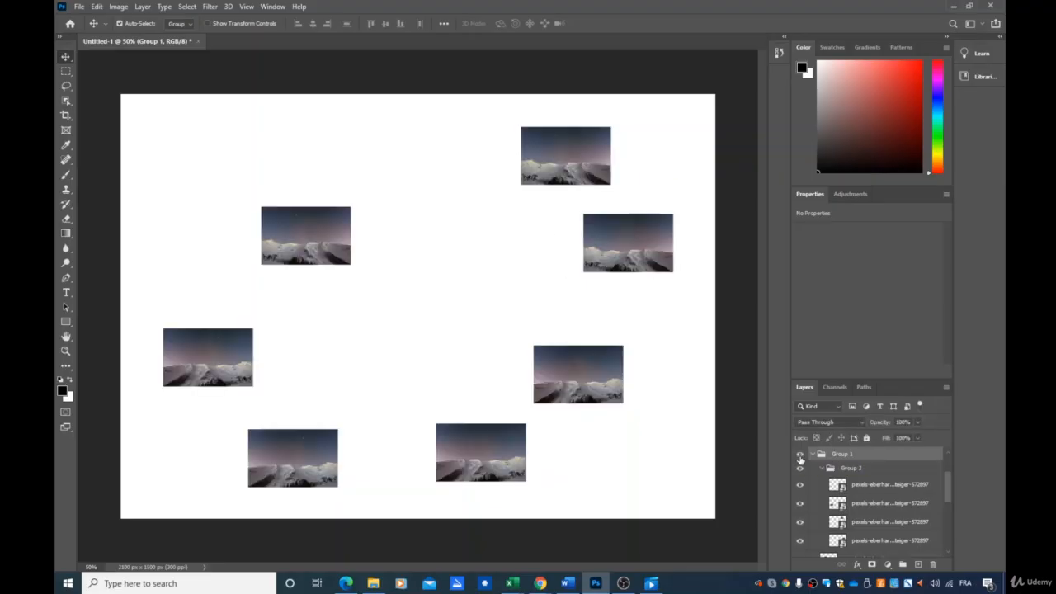
left_click(800, 469)
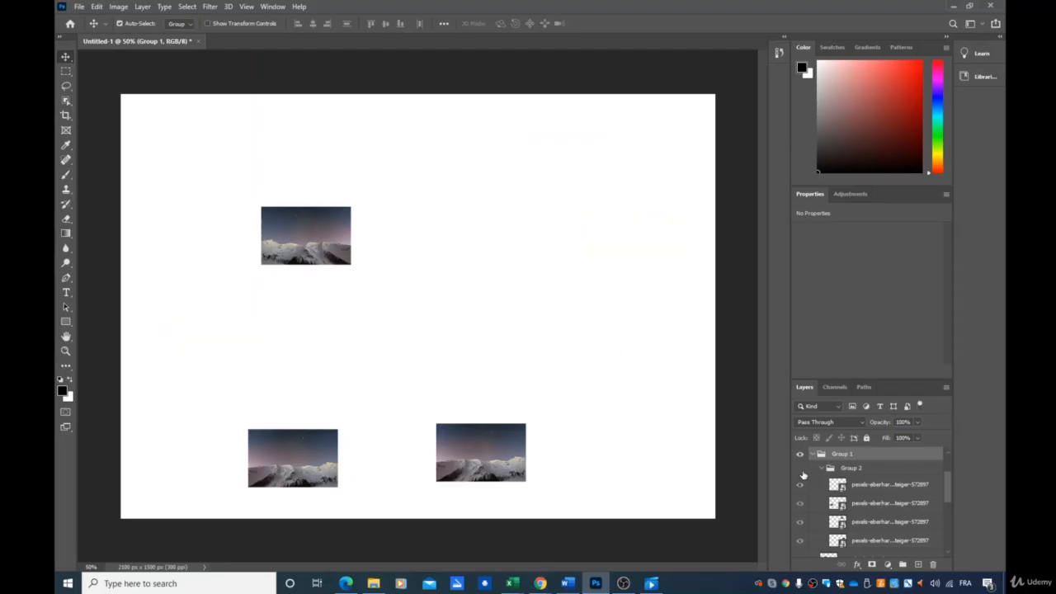
left_click(801, 469)
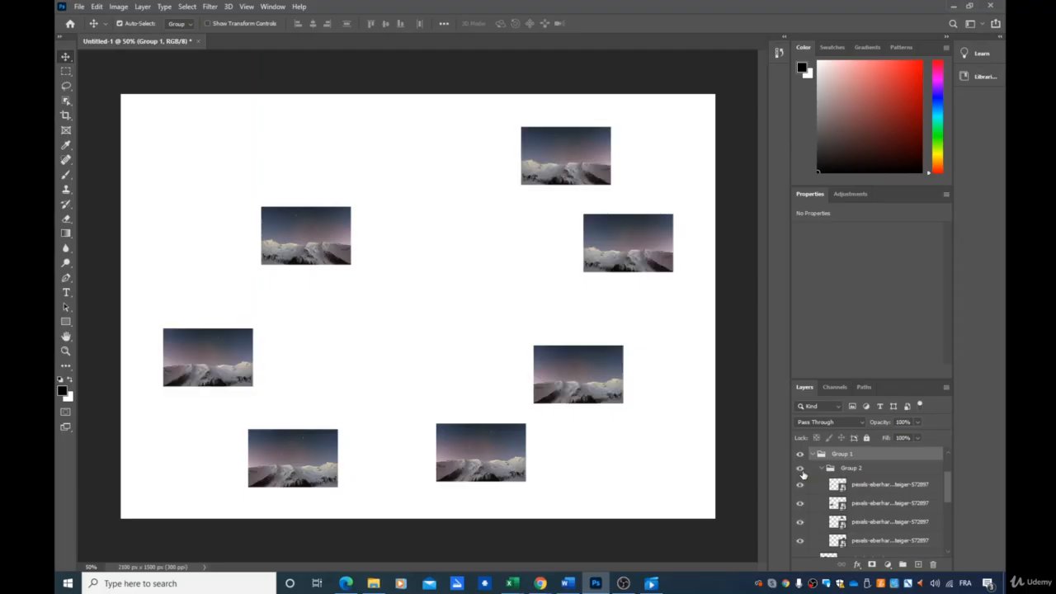
Step: Ungroup nested Group 2 so its photos sit directly in Group 1, and hide Group 1
right_click(853, 470)
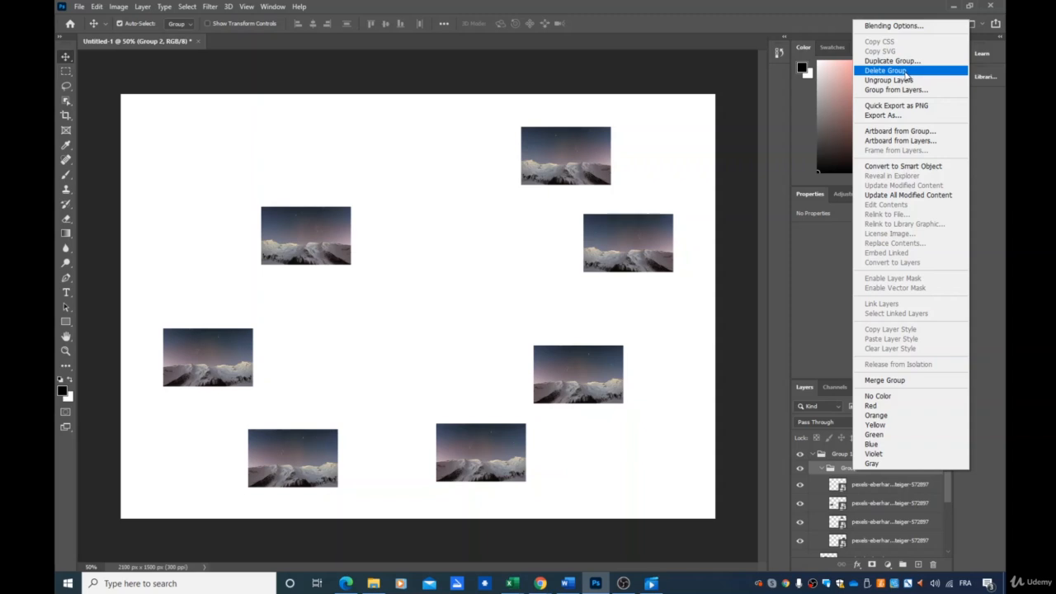
left_click(901, 82)
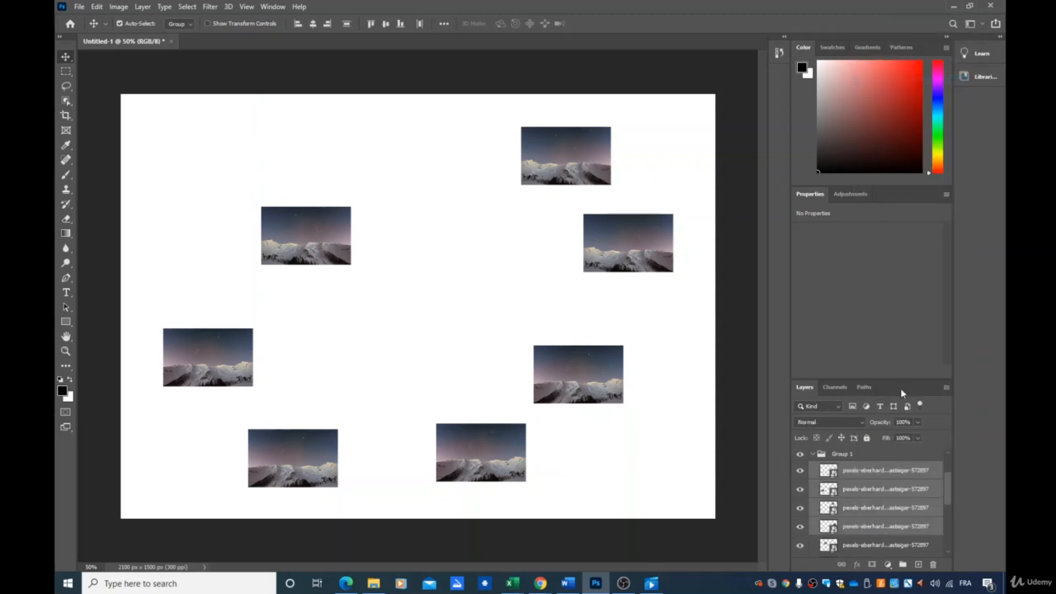
left_click(839, 455)
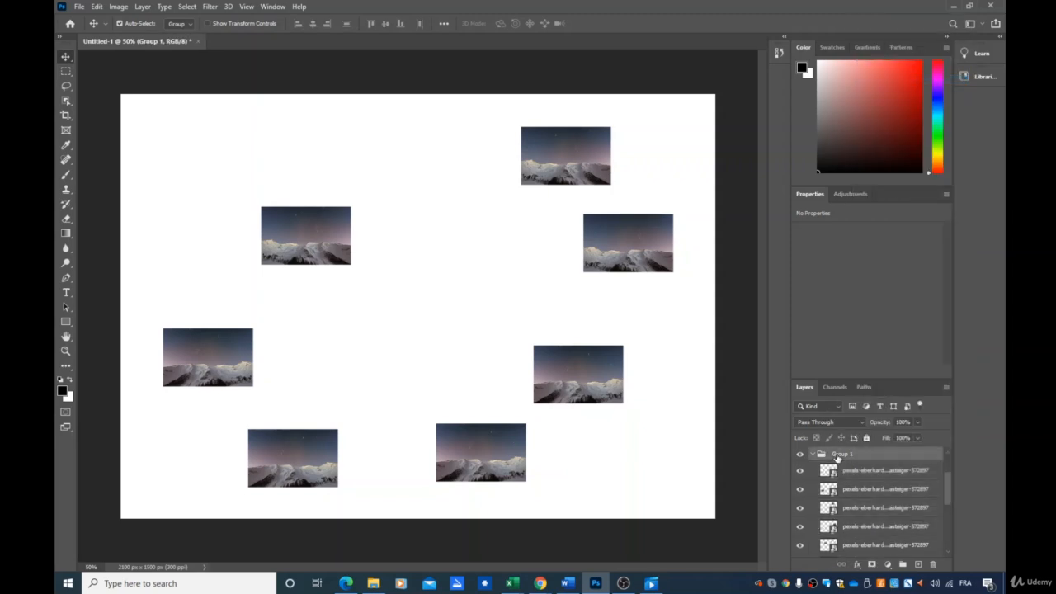
left_click(876, 473)
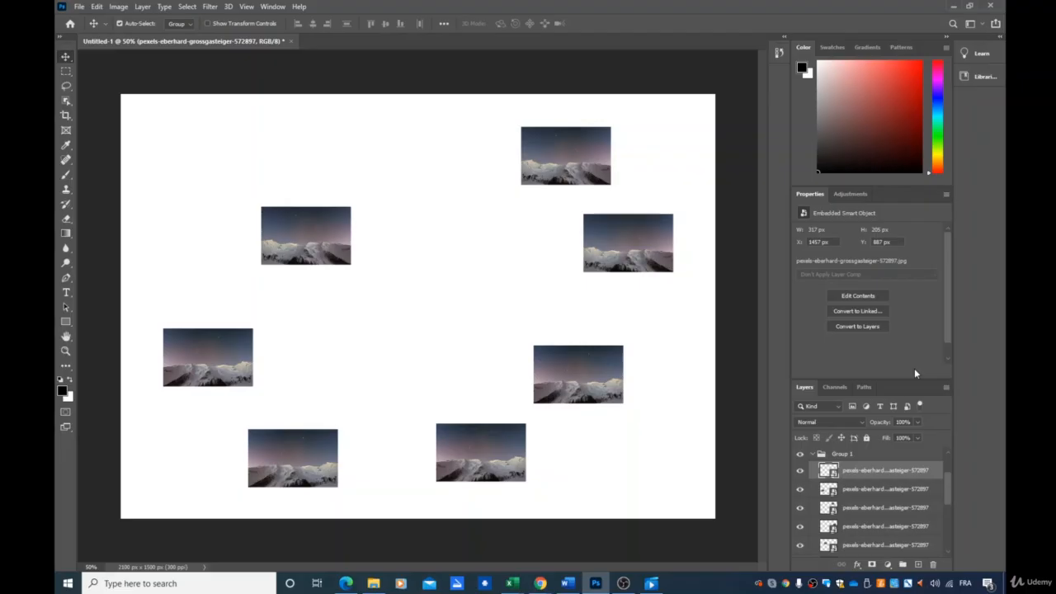
left_click(800, 455)
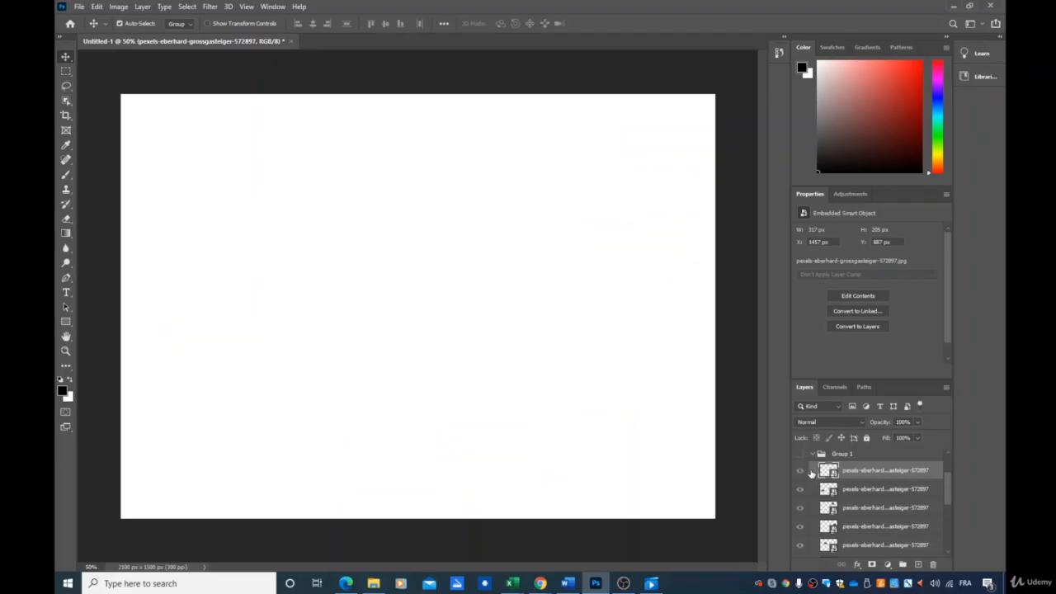
Step: Make Group 1 visible again, ungroup its layers, and select one of the released photo layers
left_click(799, 455)
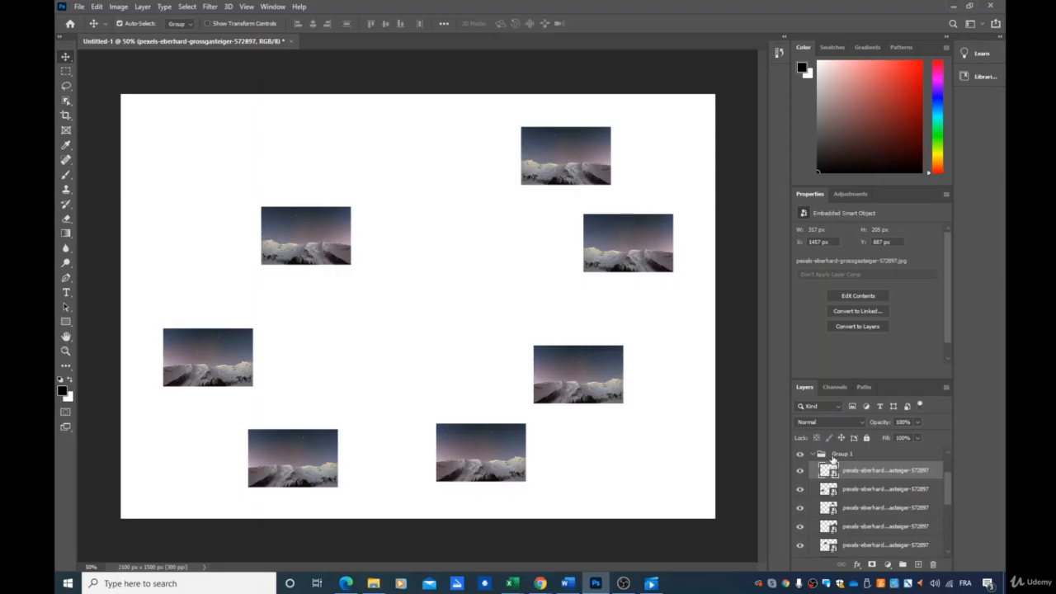
left_click(834, 455)
right_click(833, 458)
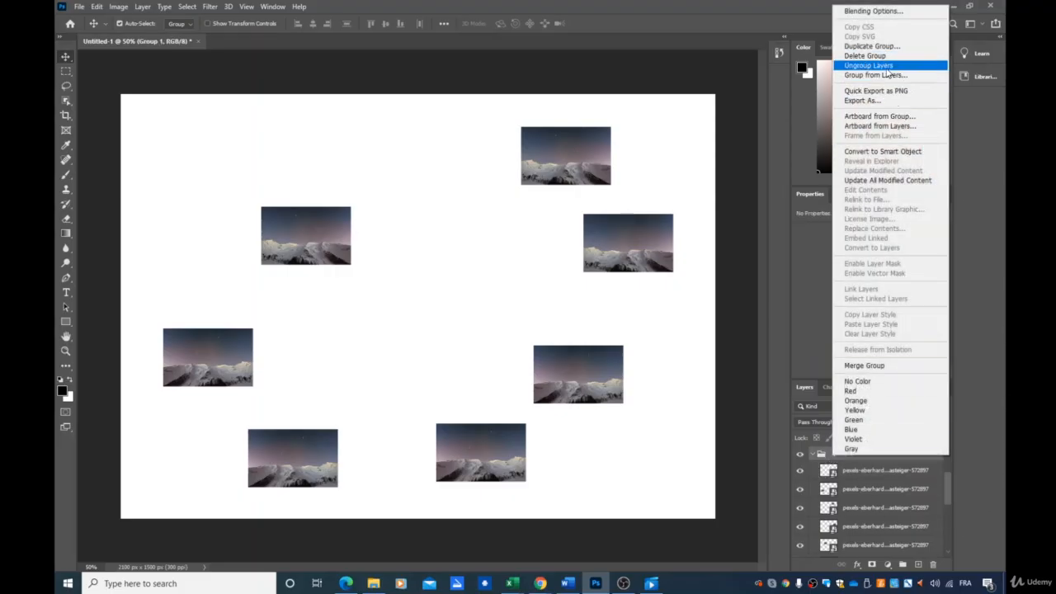
left_click(875, 66)
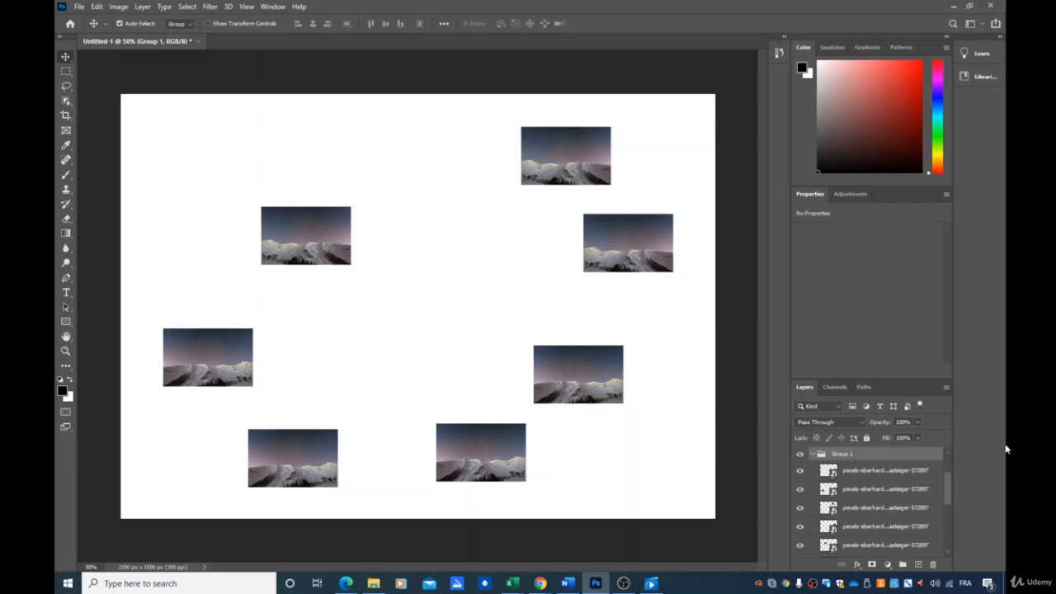
left_click(887, 477)
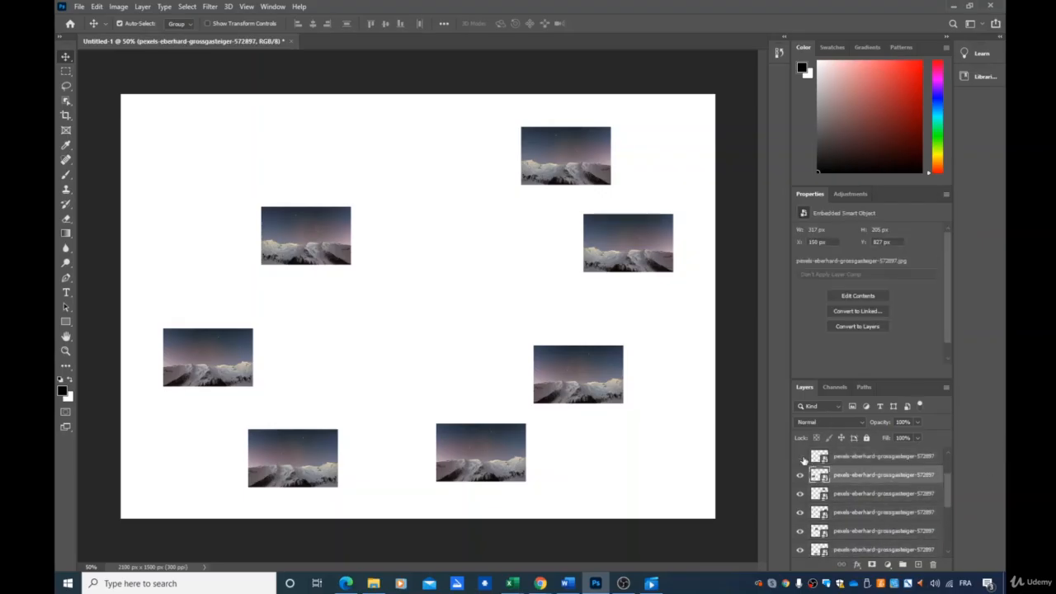
Step: Hide the top five photo layers and place the two remaining visible photos edge to edge near the canvas's middle
left_click_drag(799, 455, 800, 537)
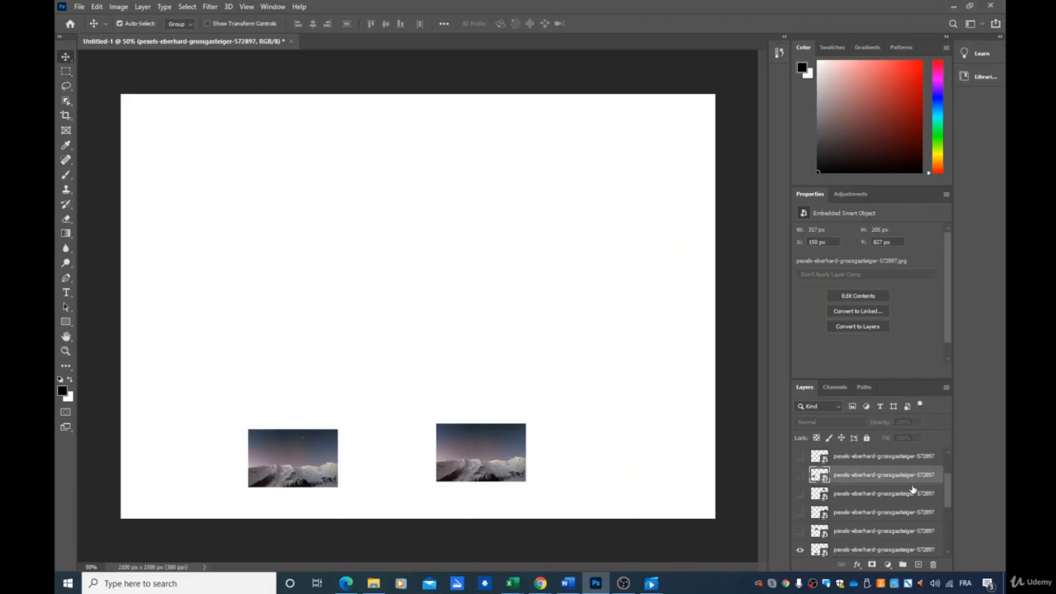
scroll(907, 491, "down", 2)
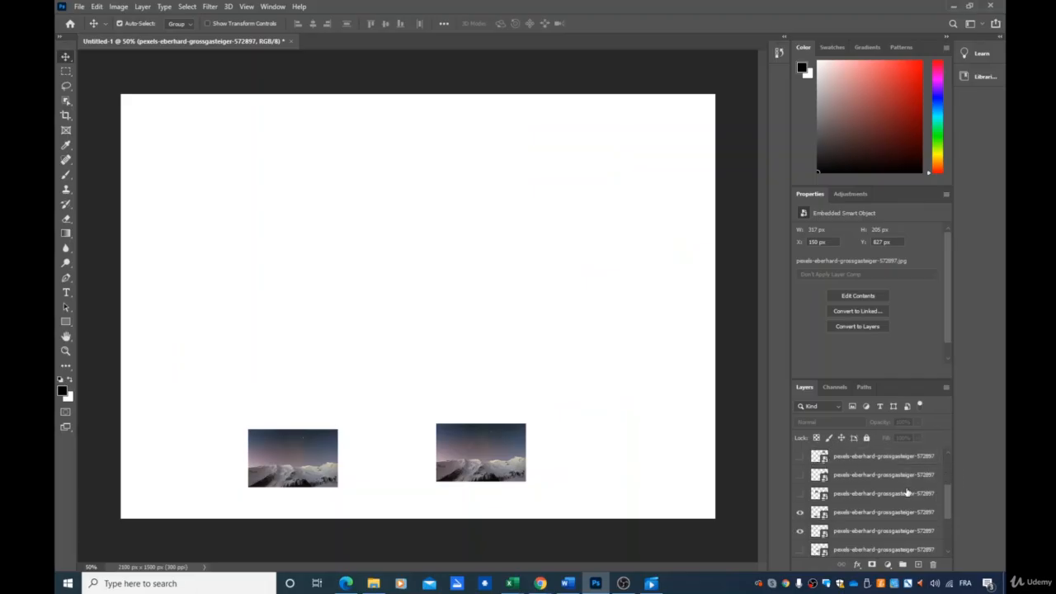
left_click_drag(301, 455, 346, 273)
left_click_drag(459, 445, 404, 278)
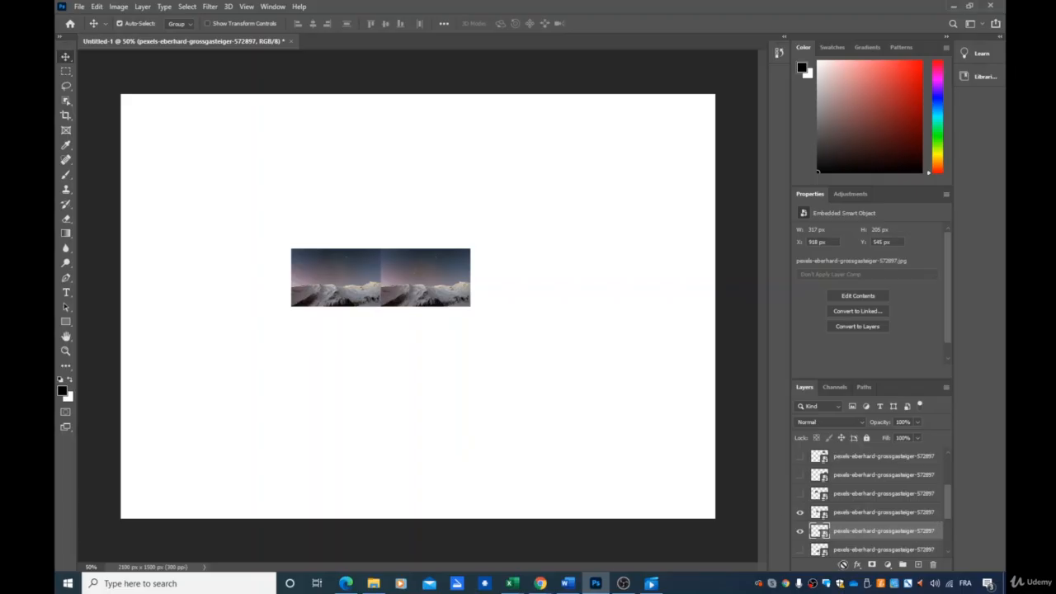
Step: Link the two visible photo layers and move them together slightly up on the canvas
left_click(877, 512)
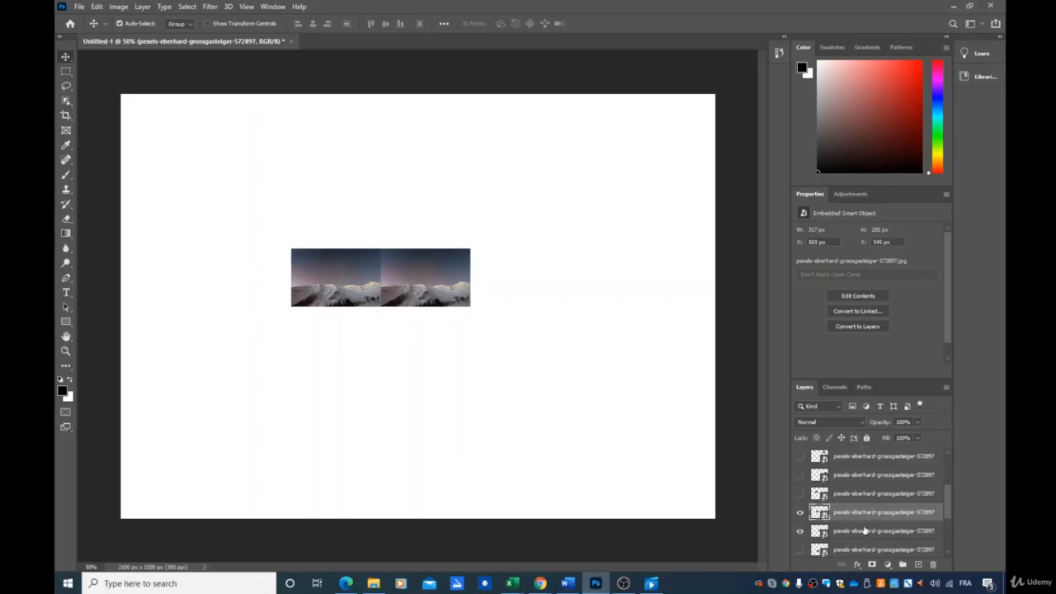
left_click(860, 531, "shift")
left_click(842, 564)
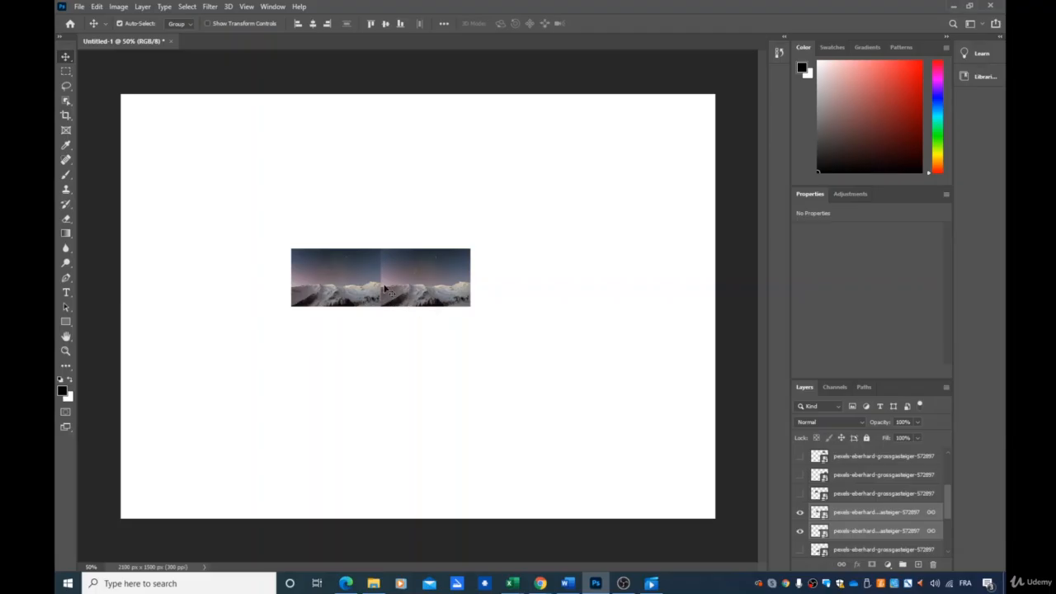
left_click_drag(388, 290, 398, 270)
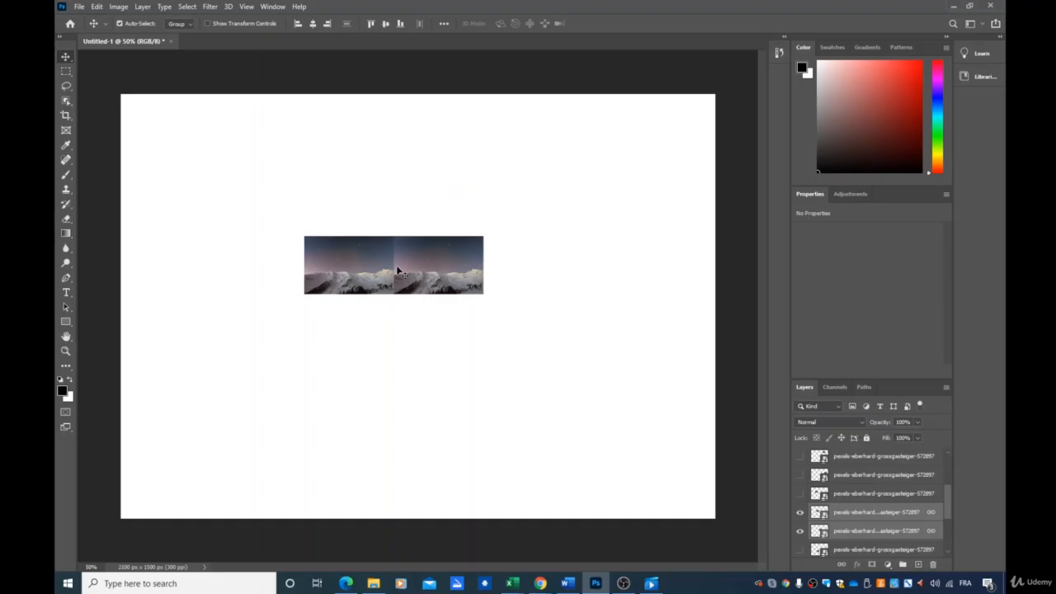
Step: Set the Move tool's auto-select to Layer and move the linked photo pair lower on the canvas
left_click(189, 27)
left_click(177, 41)
left_click_drag(381, 265, 379, 316)
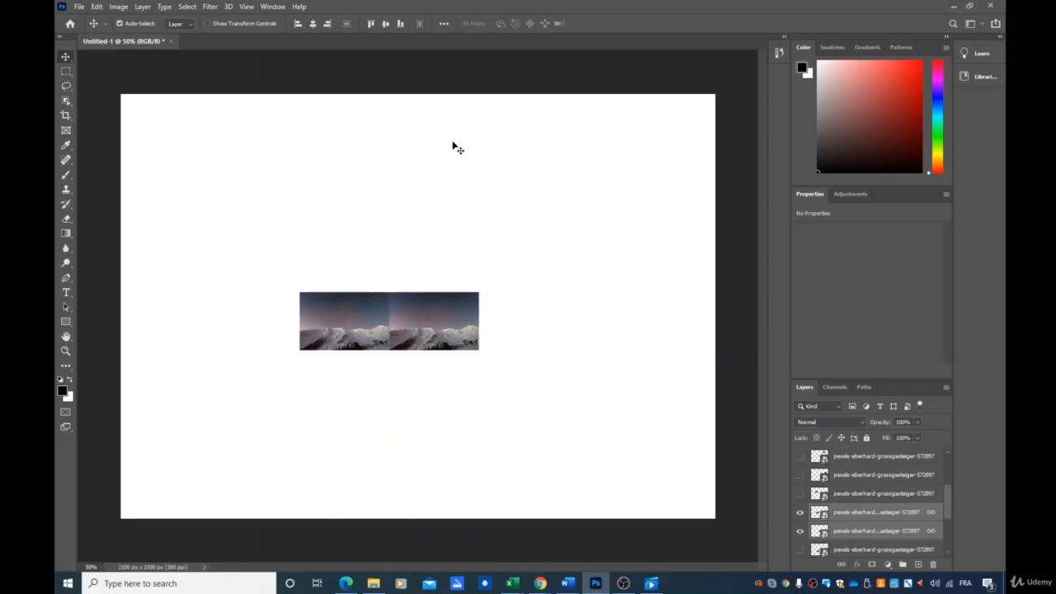
Step: Unlink the two photo layers, merge them into a single layer, and reposition the merged strip
left_click(843, 566)
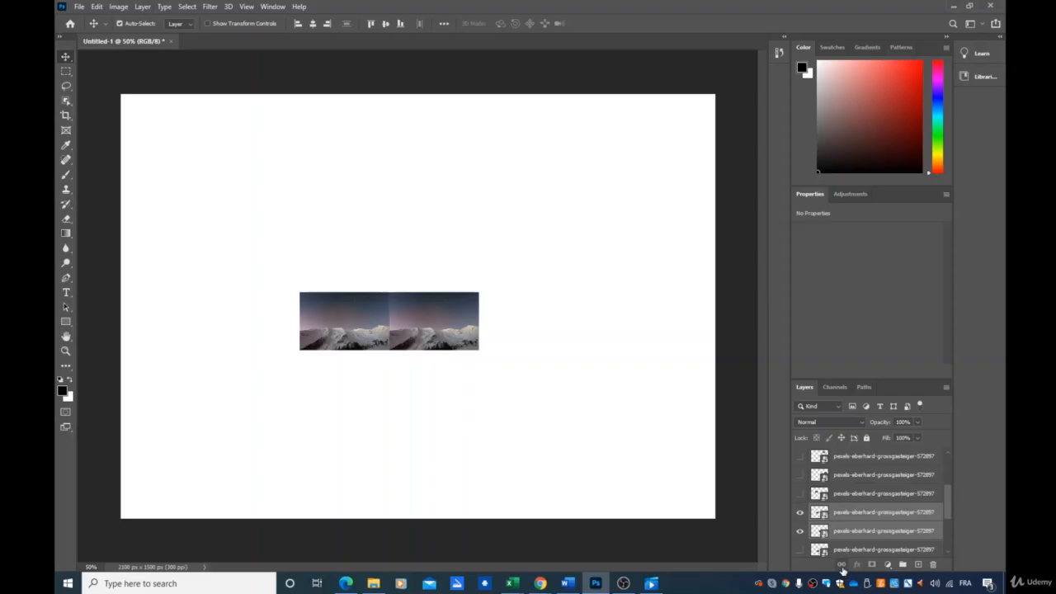
right_click(859, 513)
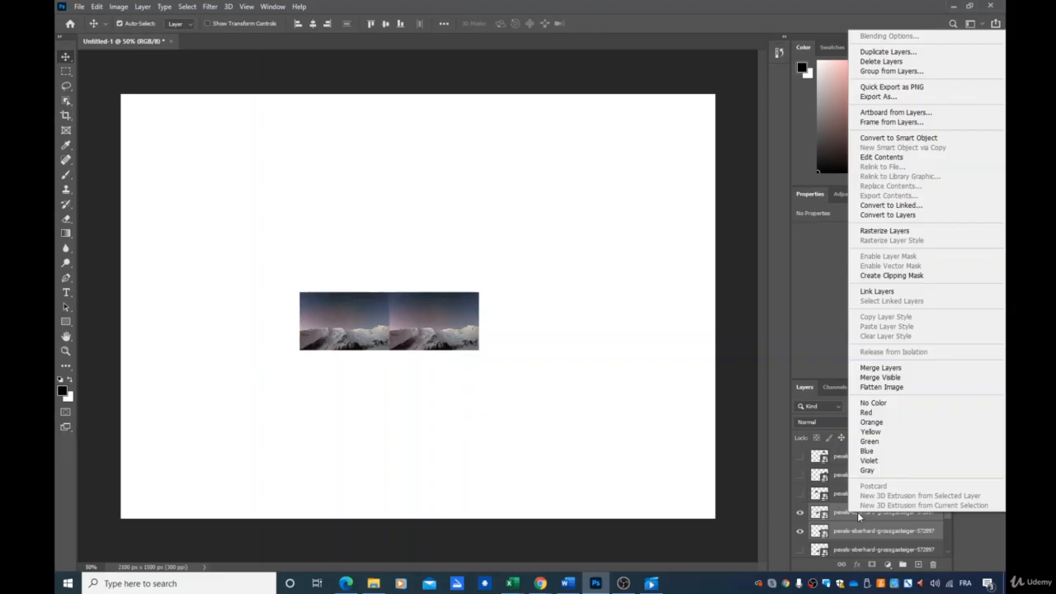
left_click(891, 371)
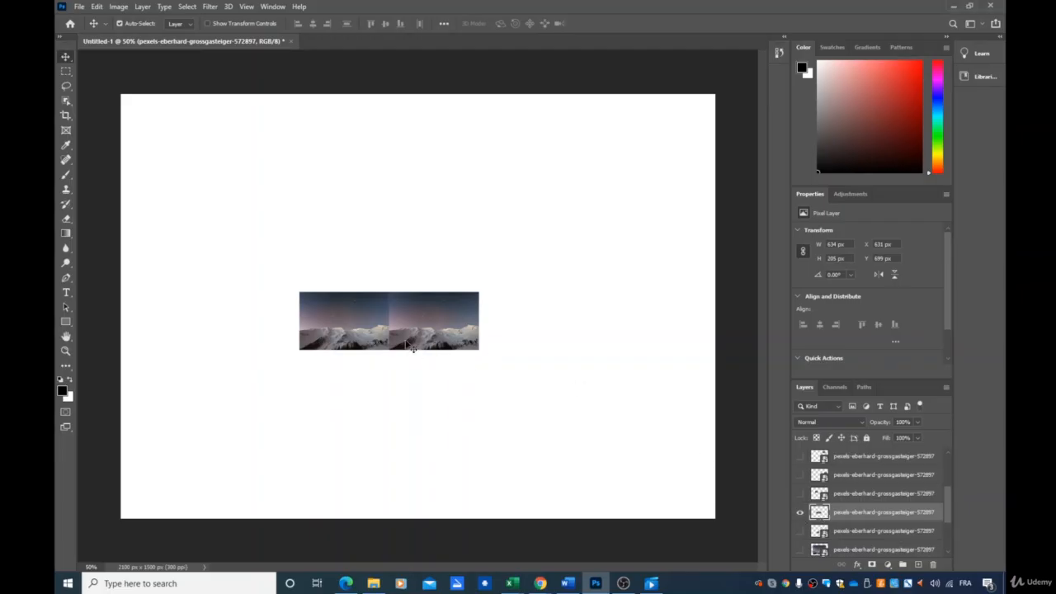
left_click_drag(400, 331, 384, 351)
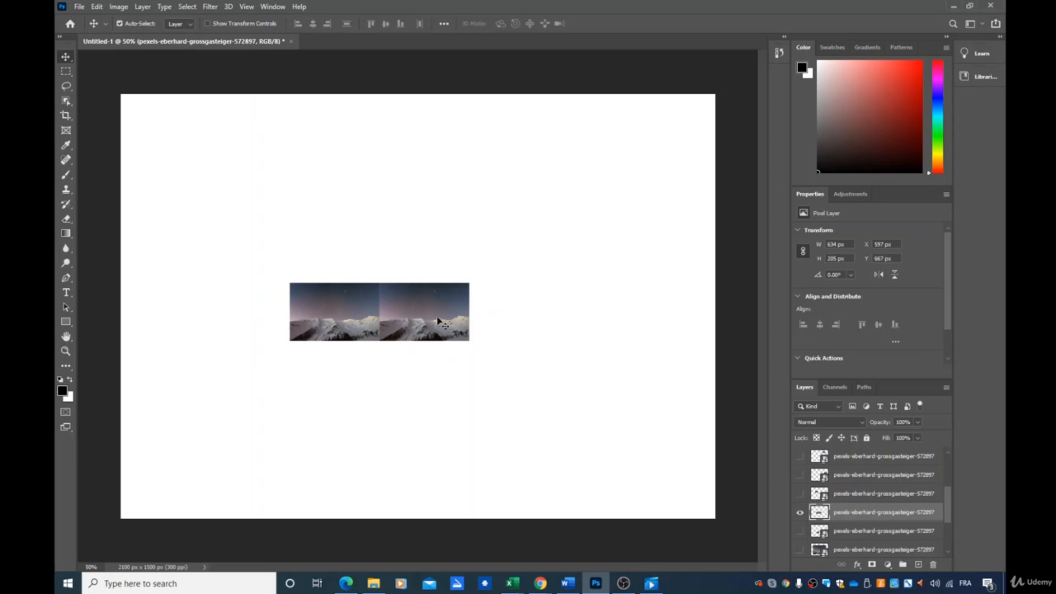
Step: Toggle the merged layer's visibility off and on, and move the strip to the canvas's horizontal centre
left_click(801, 513)
left_click(800, 514)
left_click(800, 514)
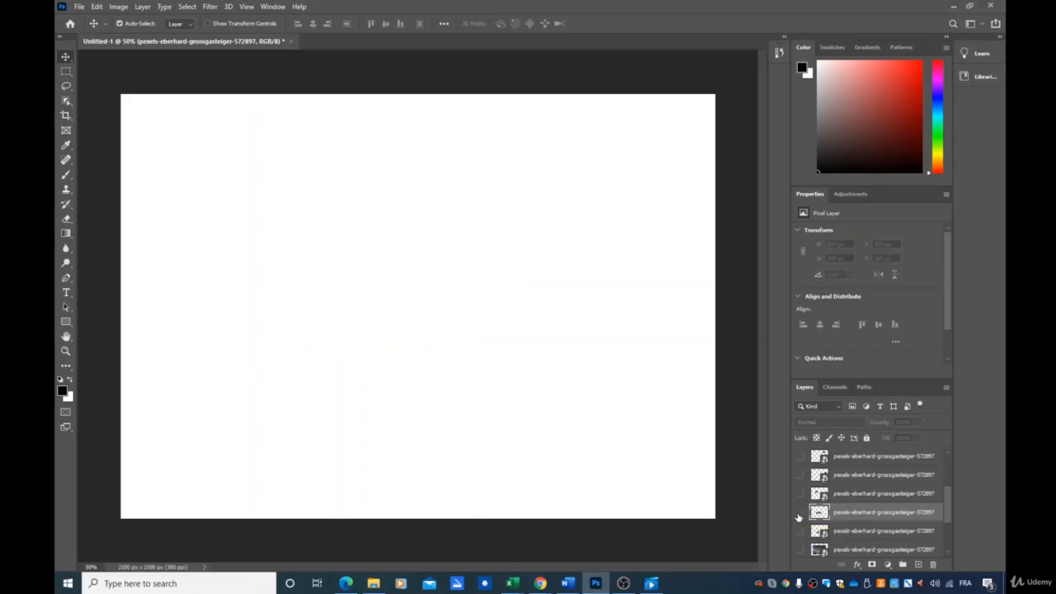
left_click(799, 514)
left_click_drag(404, 321, 441, 298)
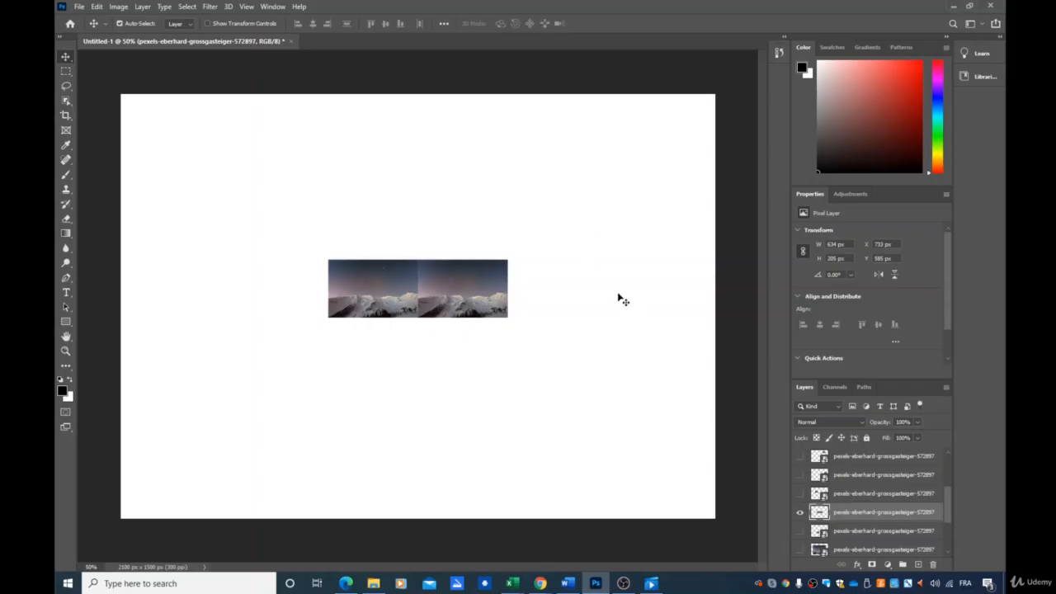
Step: Enlarge the merged photo strip with Free Transform to about 321% and centre it horizontally on the canvas
key("ctrl+t")
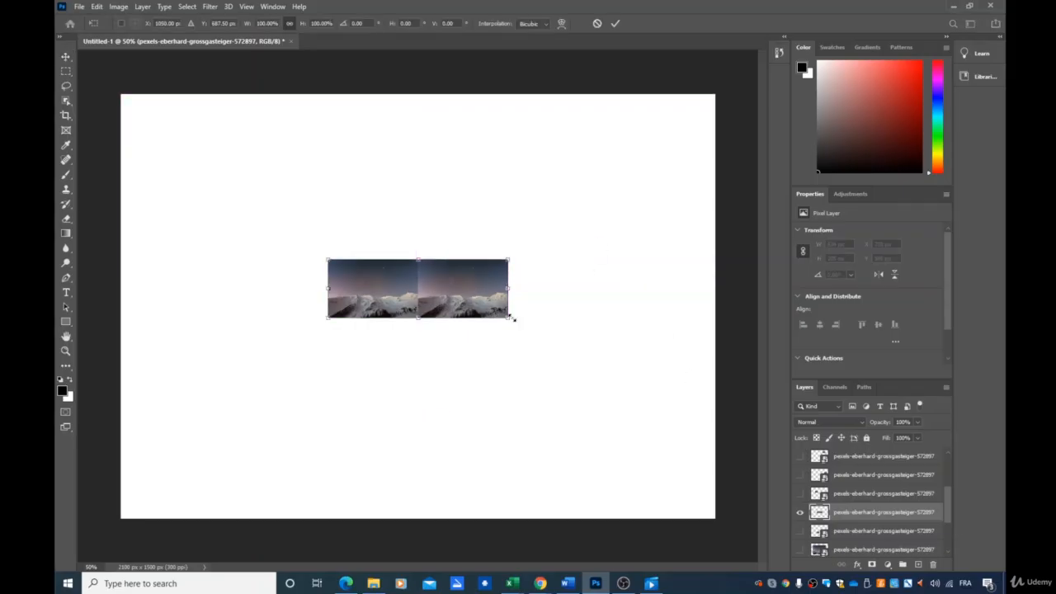
left_click_drag(510, 318, 689, 495)
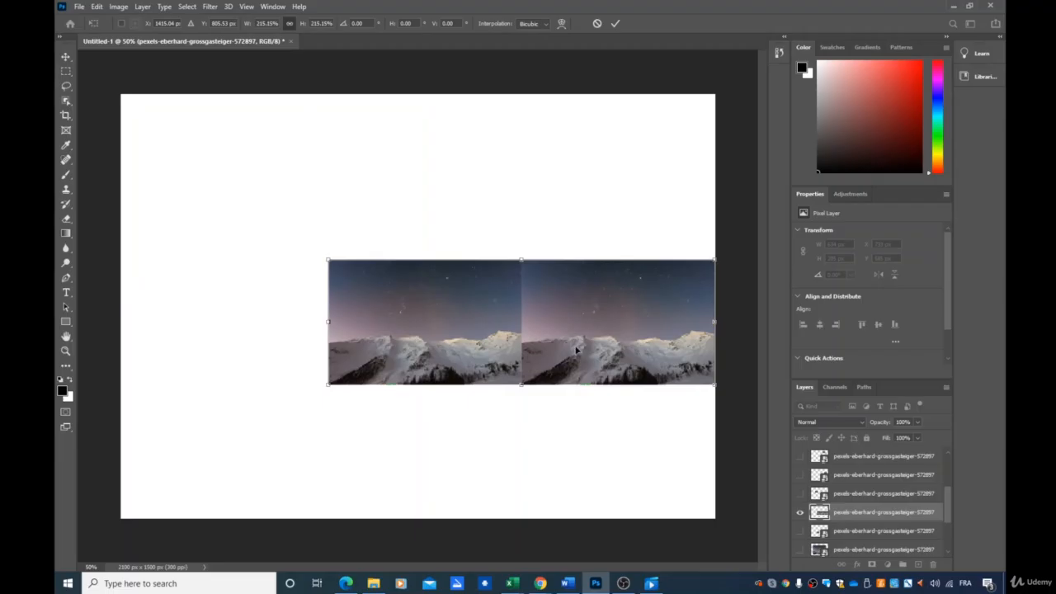
left_click_drag(576, 350, 396, 199)
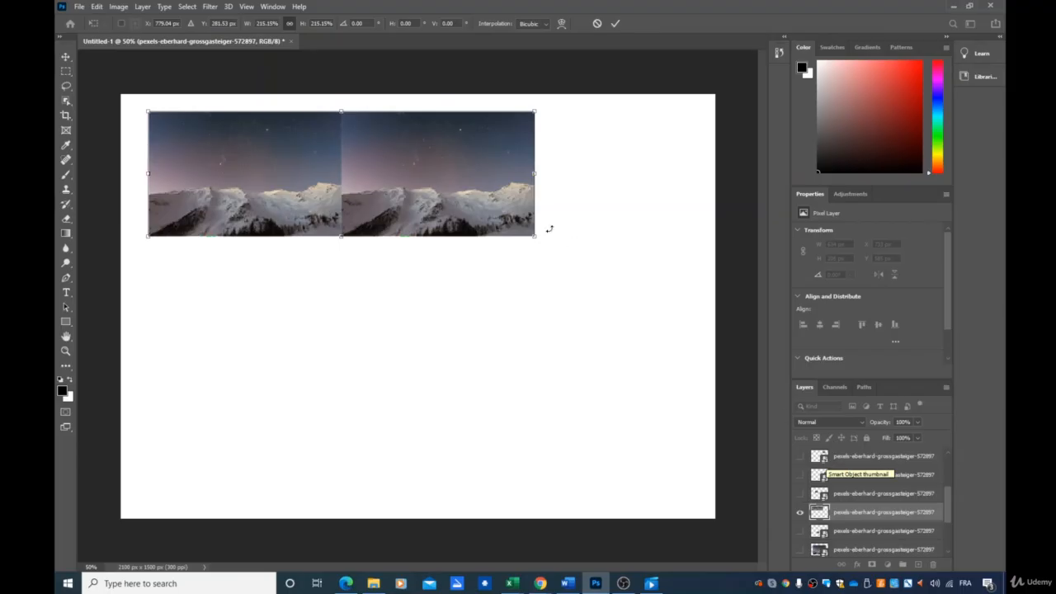
left_click_drag(536, 236, 683, 427)
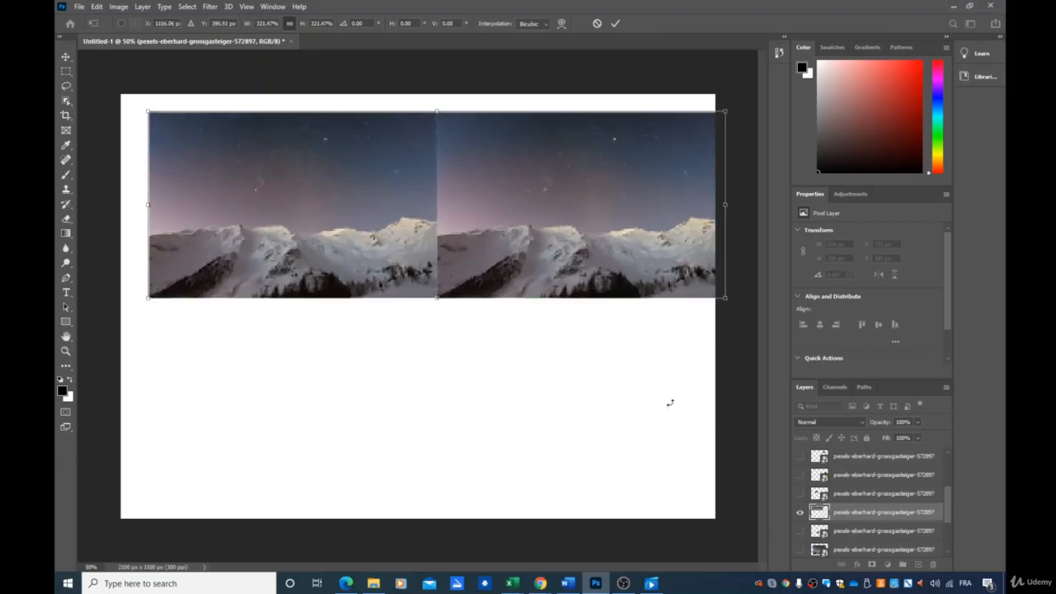
left_click_drag(427, 165, 411, 238)
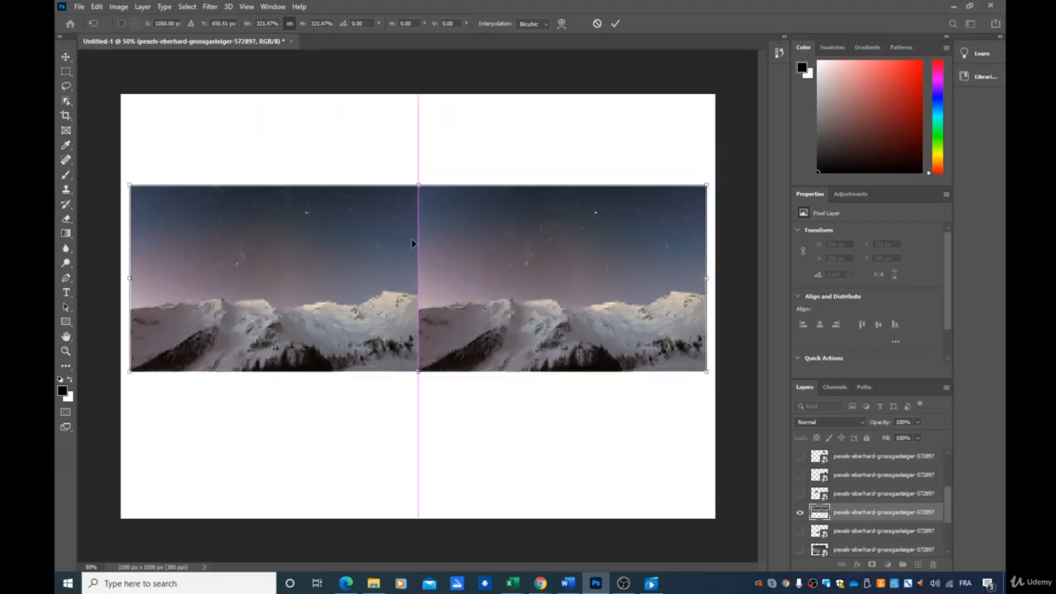
Step: Scale the merged photo strip down to about 138% in the upper part of the canvas and apply the transform
left_click_drag(714, 370, 461, 217)
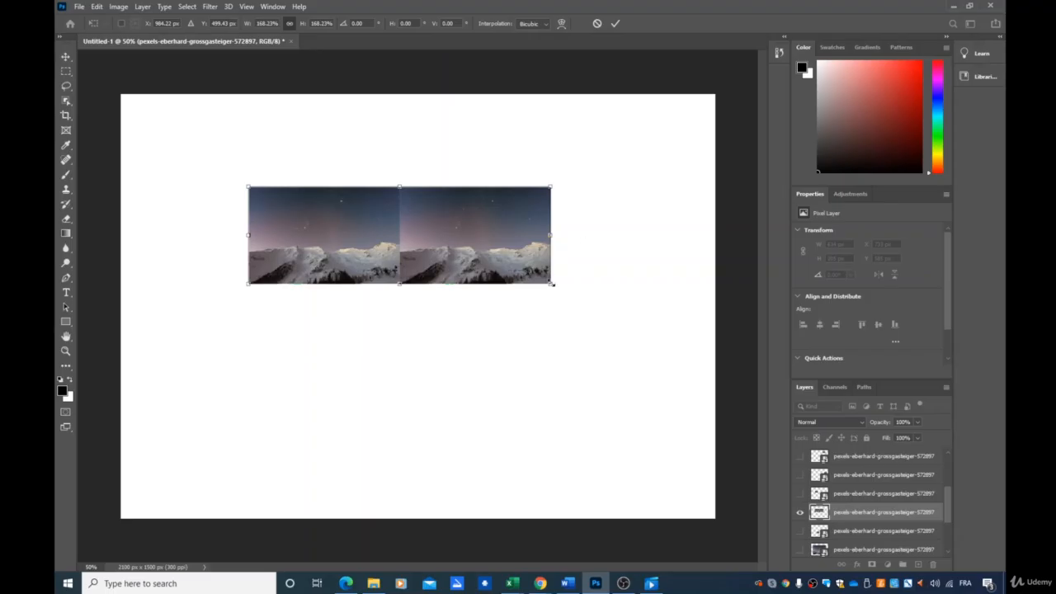
left_click_drag(551, 283, 498, 265)
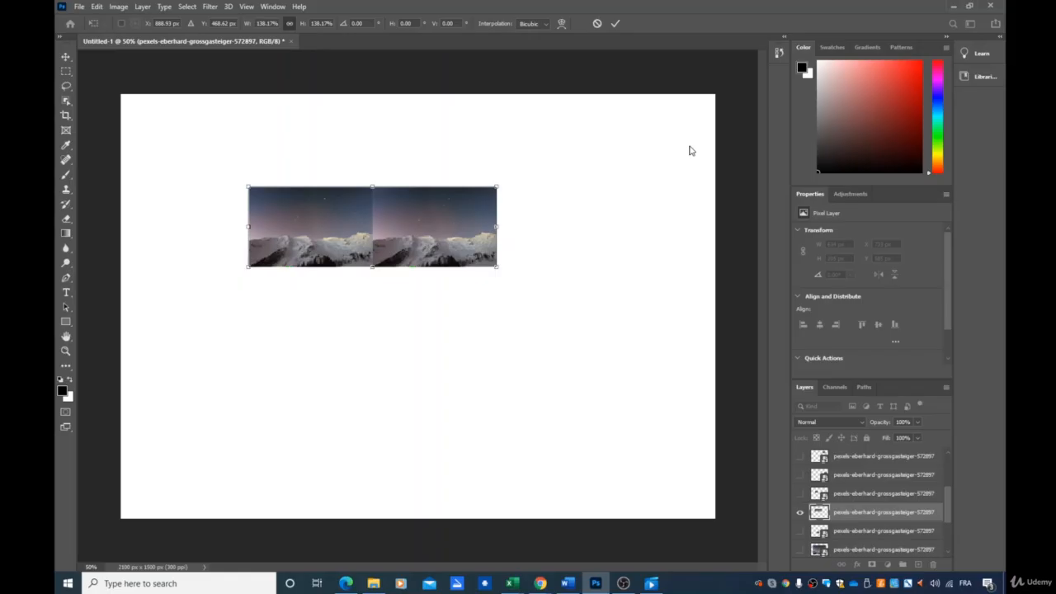
key("Return")
Step: Show two of the hidden photo layers and place their photos edge to edge below the merged strip
left_click(800, 456)
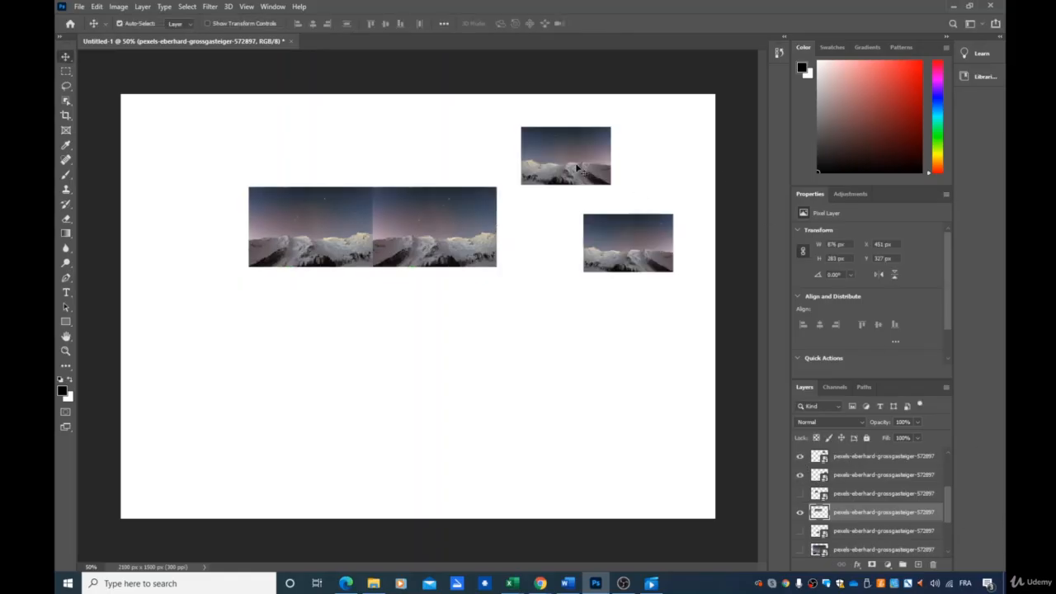
left_click_drag(577, 169, 304, 333)
left_click_drag(643, 263, 464, 344)
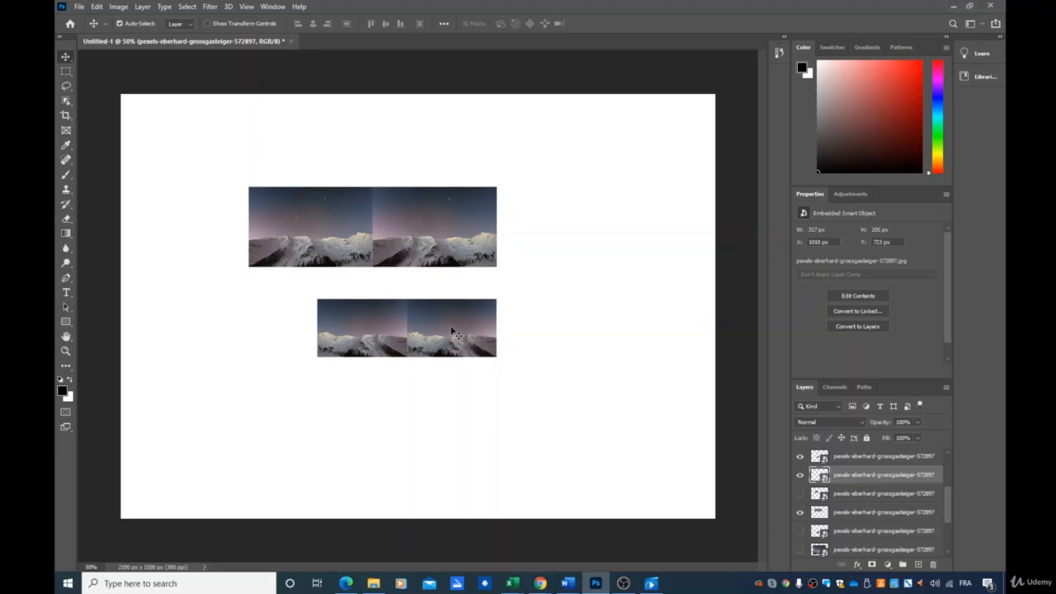
mouse_move(360, 333)
left_mouse_down()
mouse_move(324, 334)
mouse_move(367, 335)
mouse_move(356, 335)
left_mouse_up()
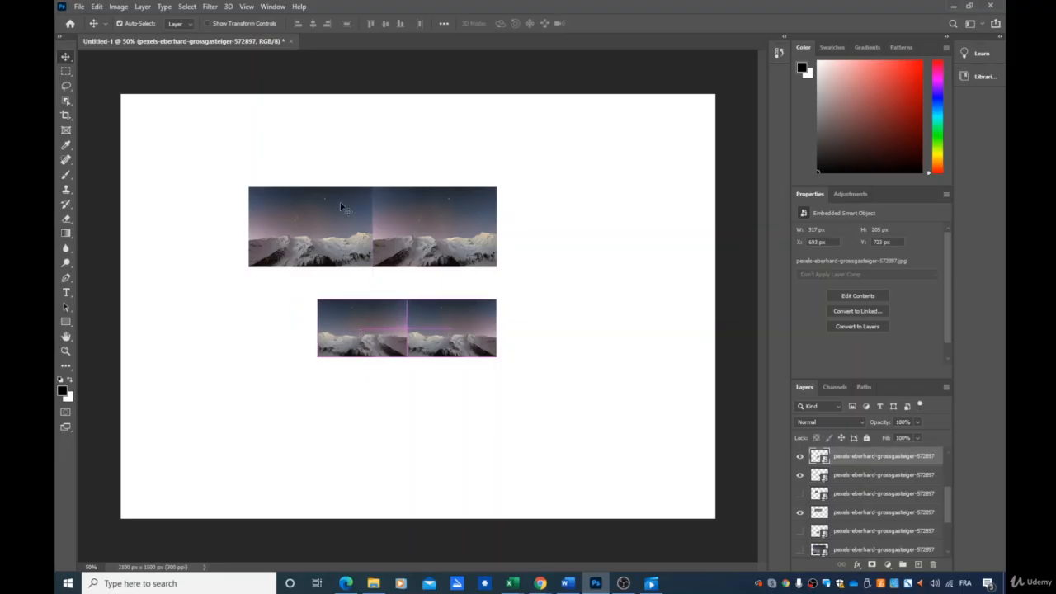